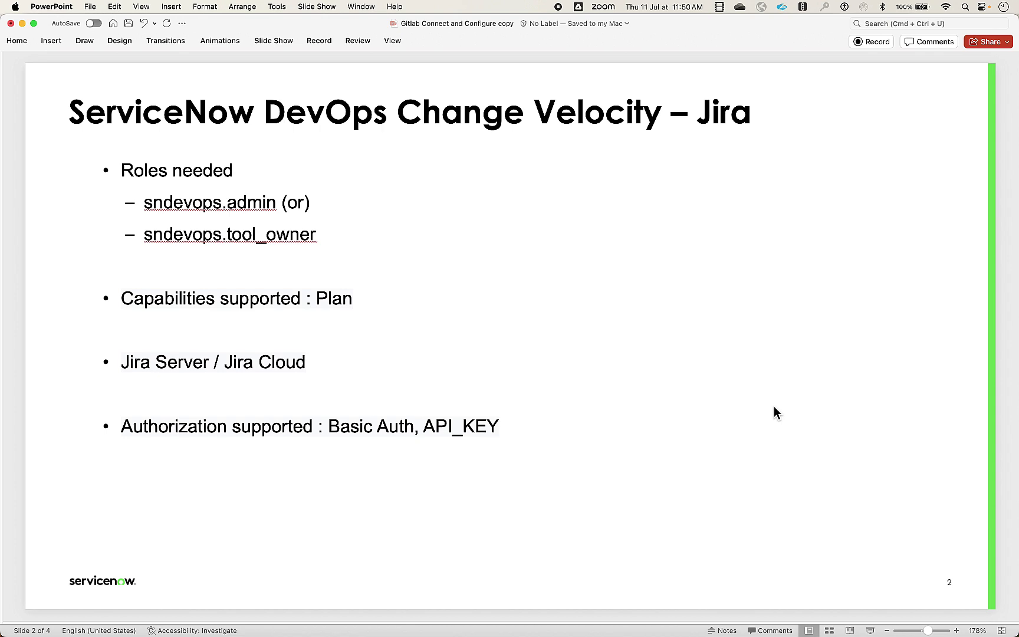
Step: Switch to Chrome and, in the DevOps Change Workspace, start a new tool connection with Jira from the Plan category
key(super+Tab)
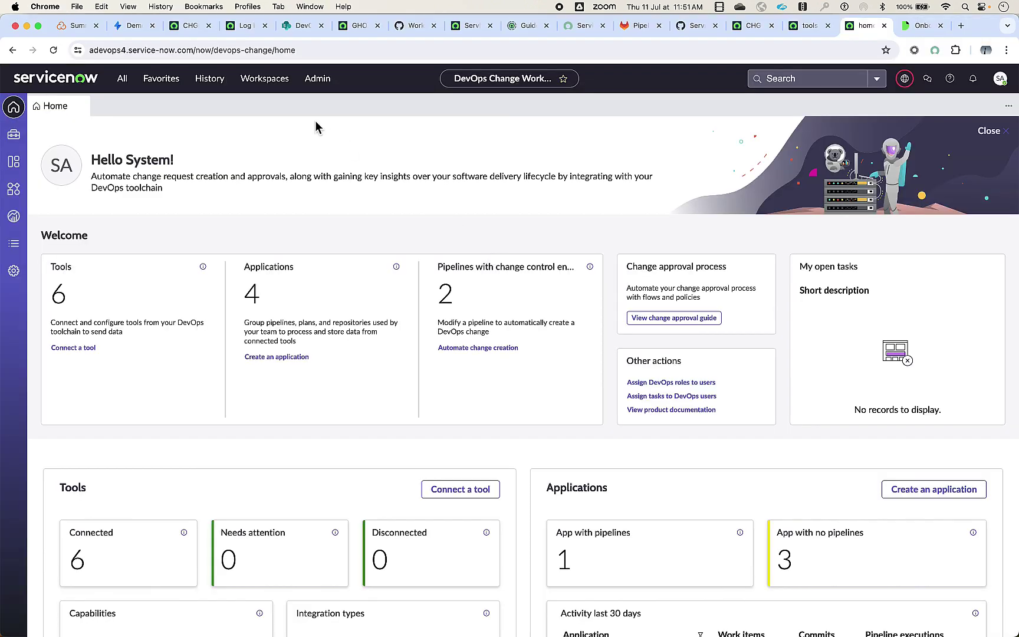
click(272, 81)
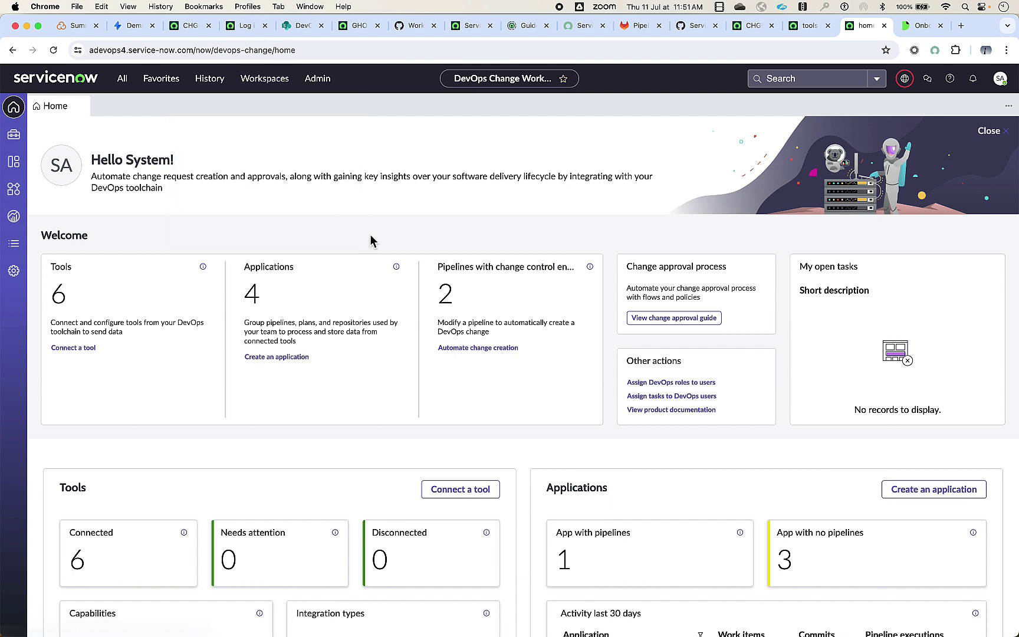
click(482, 493)
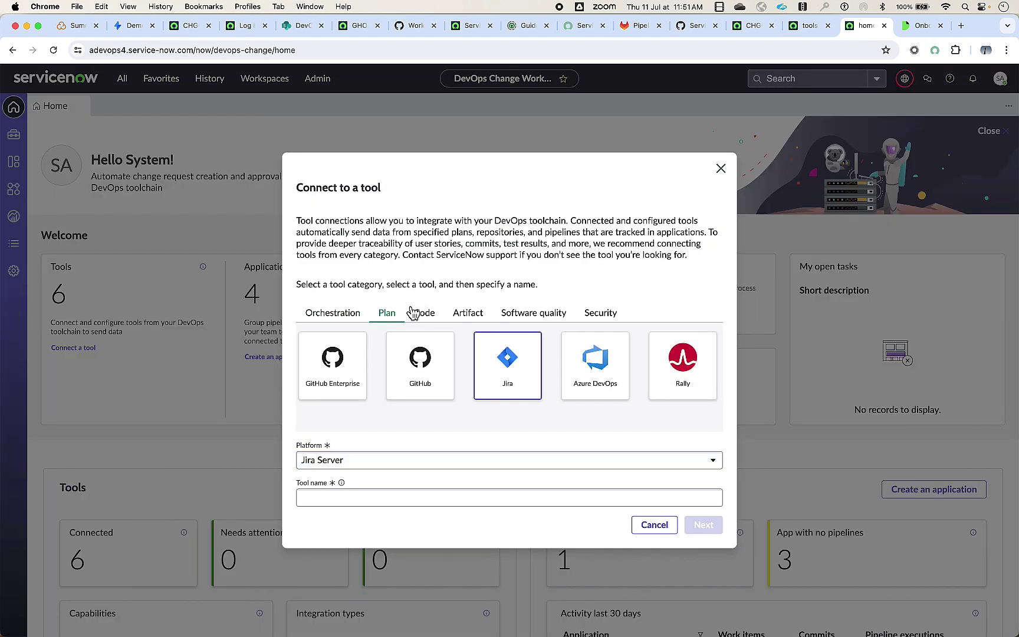
click(511, 380)
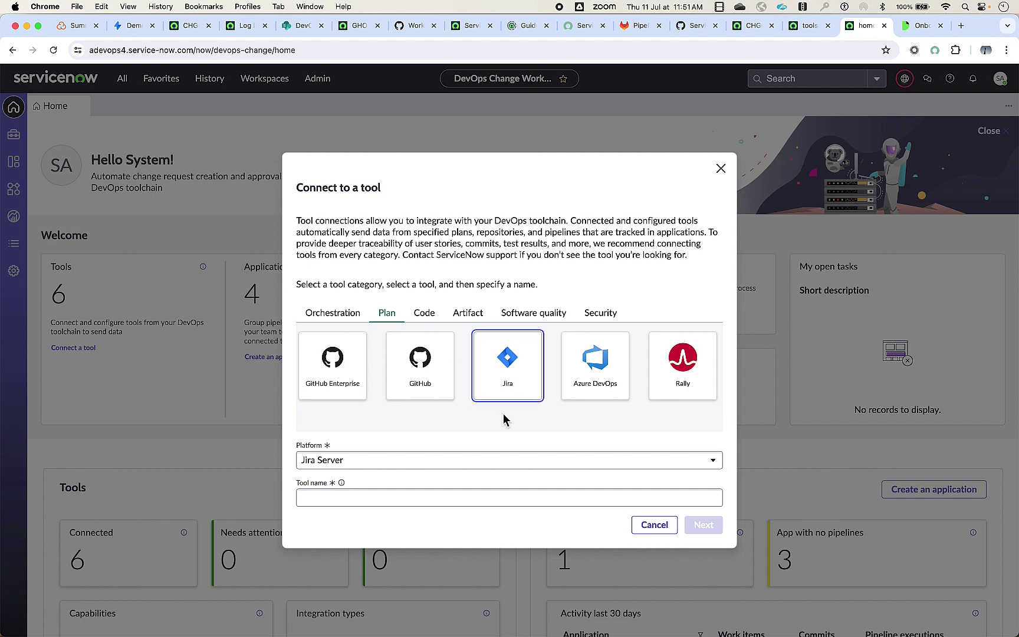
Step: Choose Jira Server as the platform, name the tool JiraServerDemo, and continue to the instance details
click(501, 466)
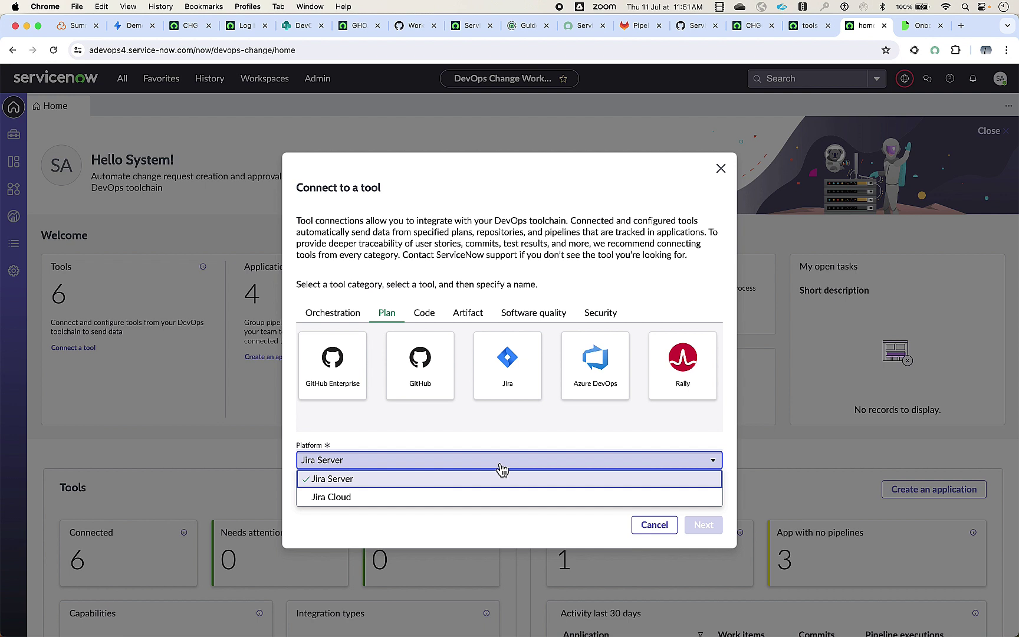
click(502, 478)
click(484, 499)
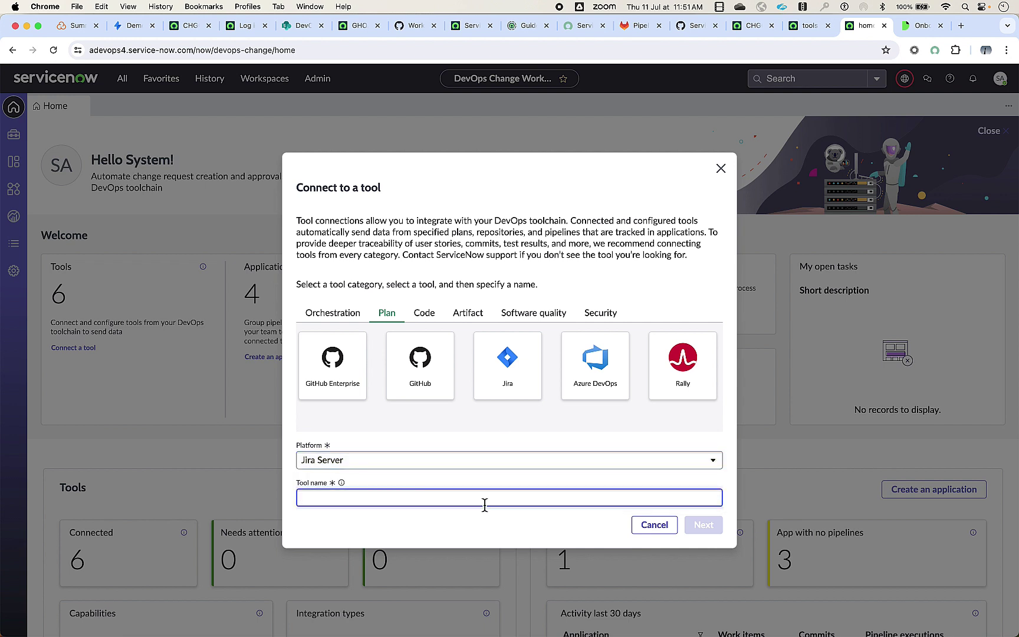
text(JiraServerDemo)
click(715, 524)
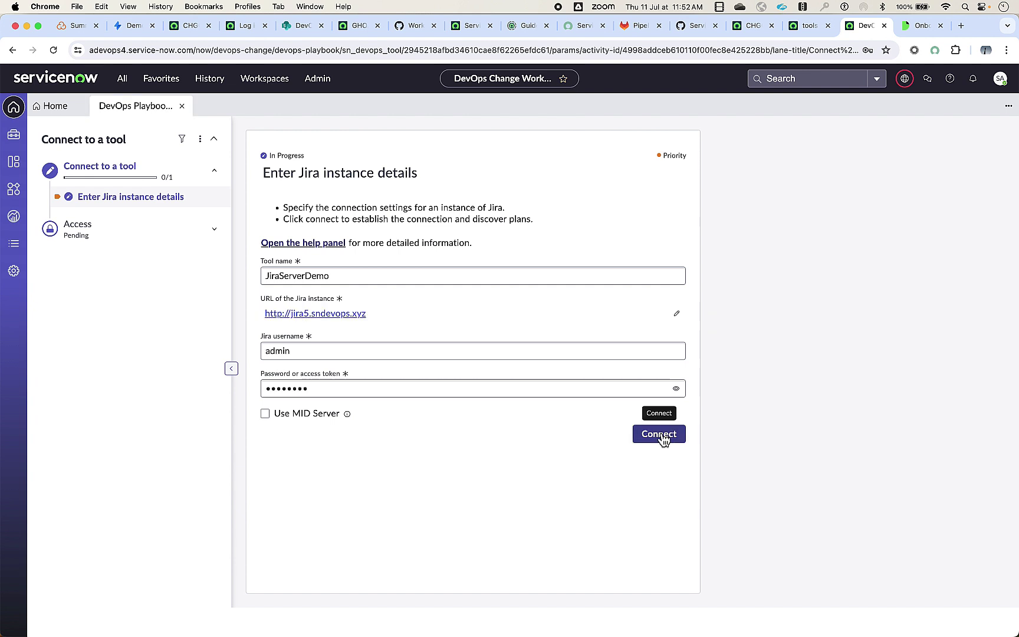
Step: Connect to the Jira instance with the entered details and proceed past the permission checks
click(661, 437)
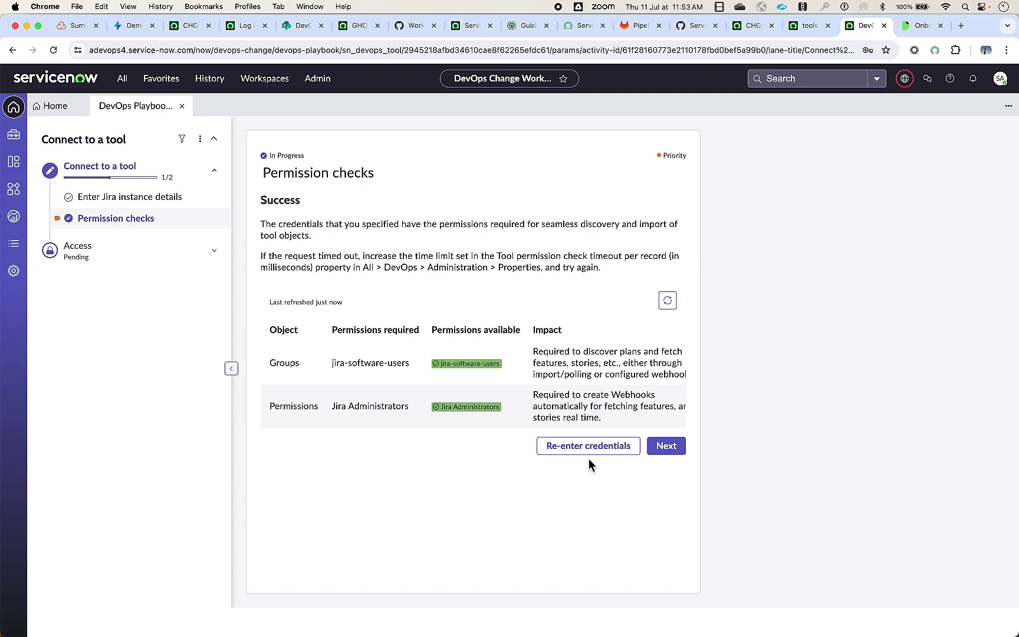
click(666, 446)
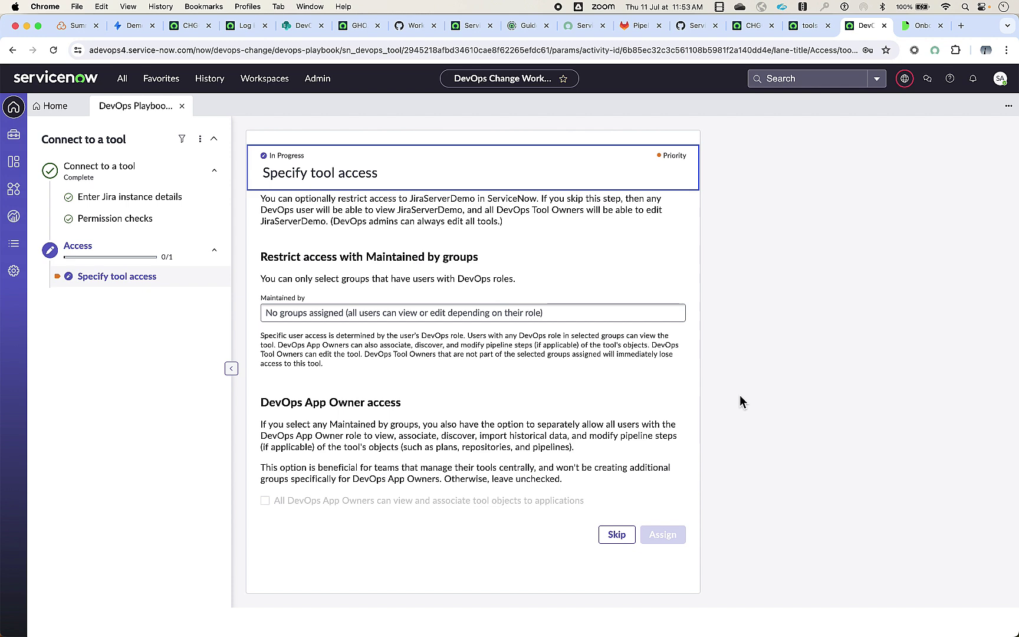
Step: Try restricting tool access to the CAB Approval group while letting all DevOps App Owners view and associate tool objects
click(374, 321)
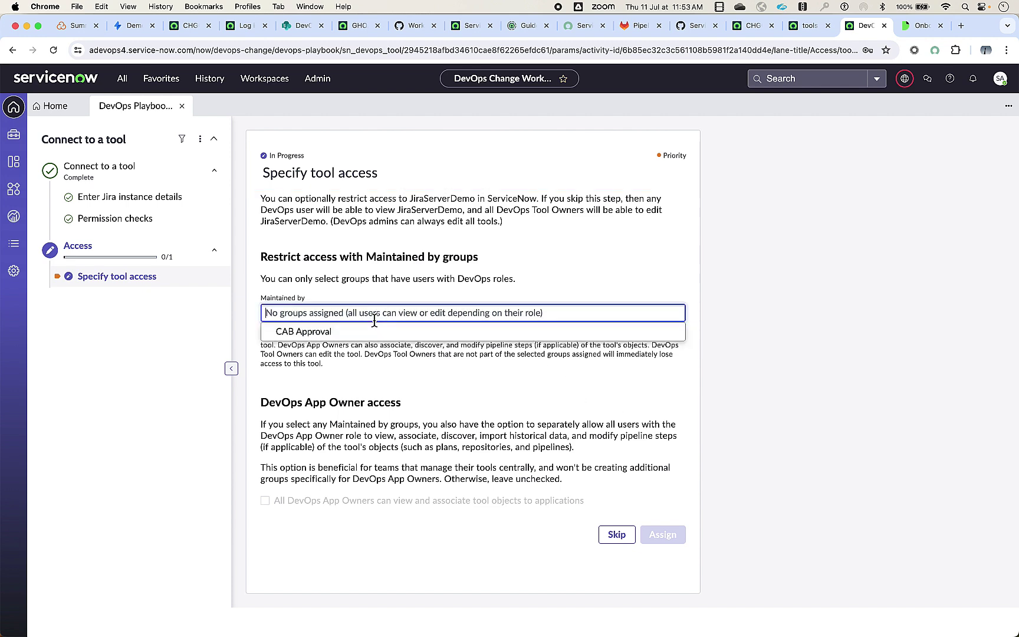
click(340, 333)
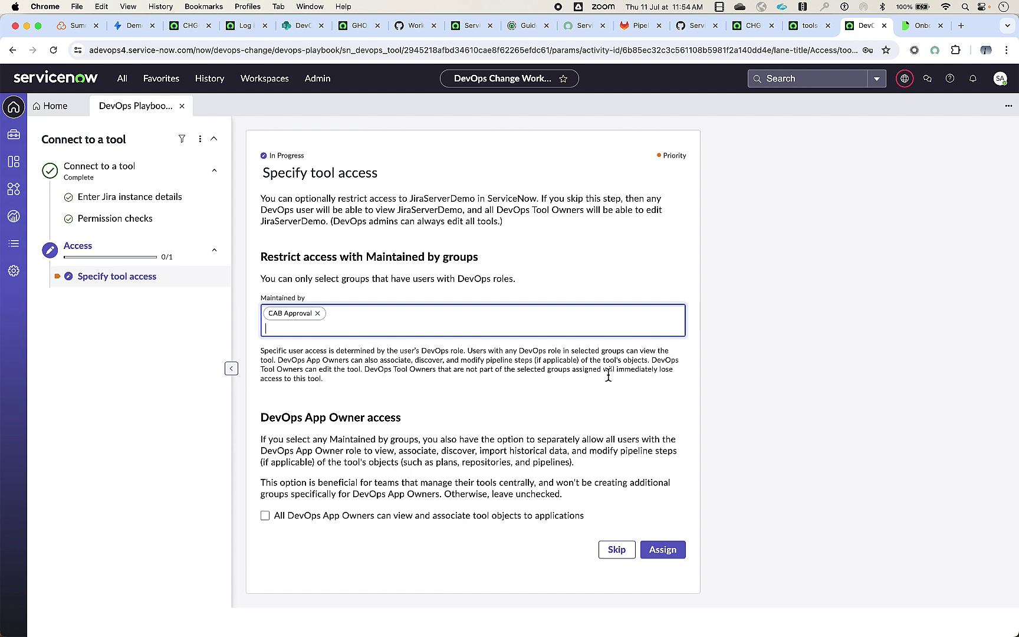
click(324, 517)
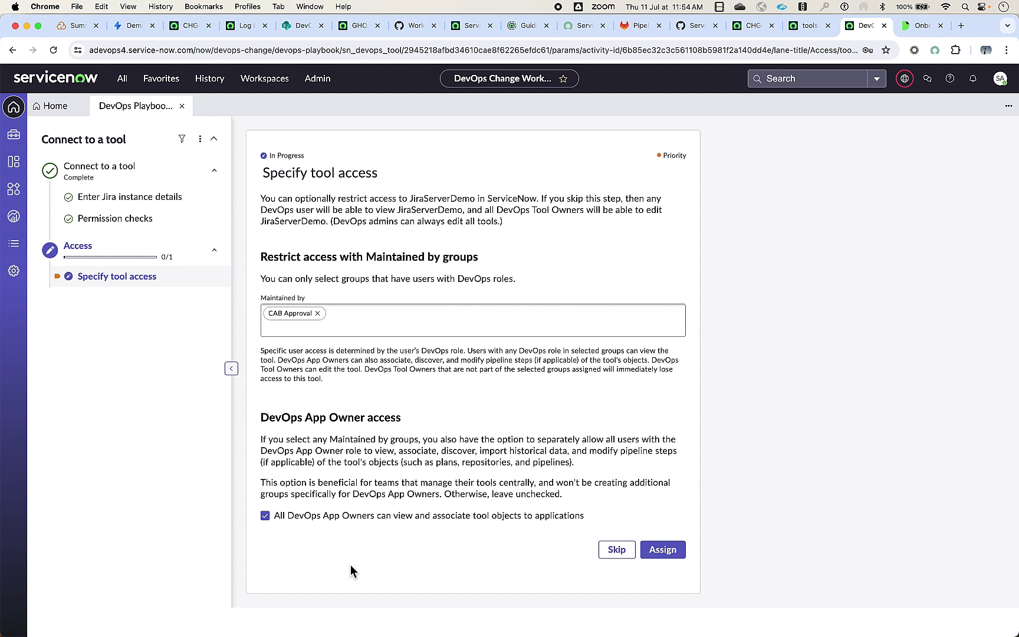
Step: Skip the tool access restriction and open the connection playbook's summary after the manual webhook details
click(617, 550)
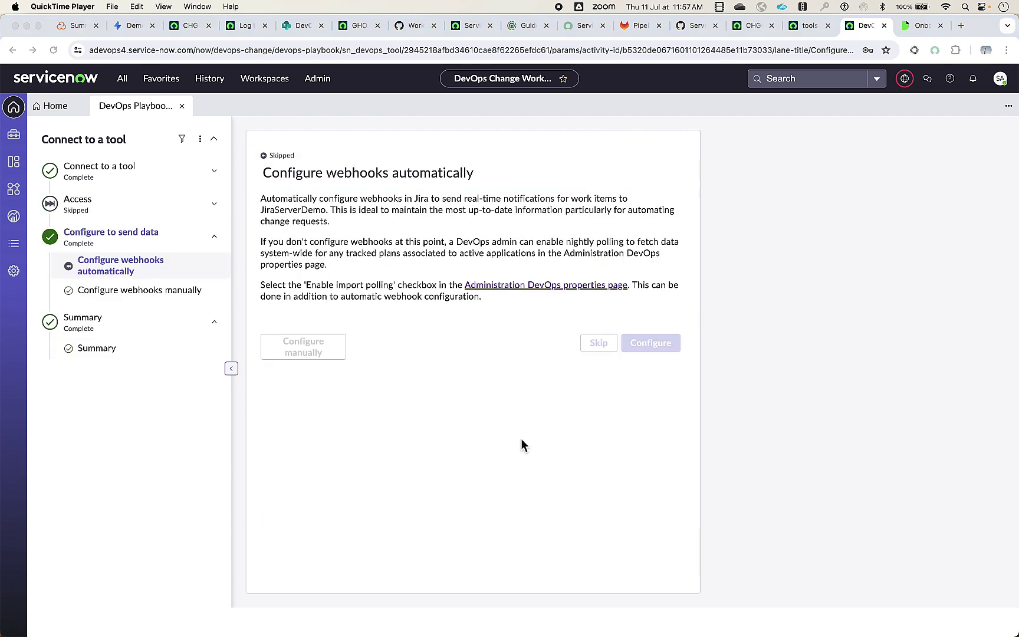
click(522, 439)
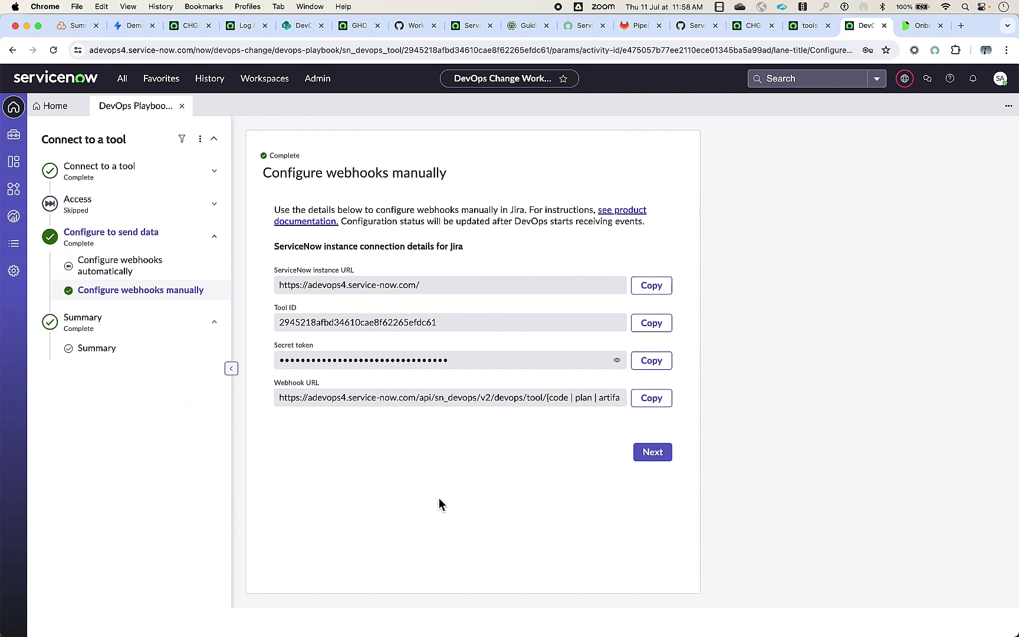
click(97, 348)
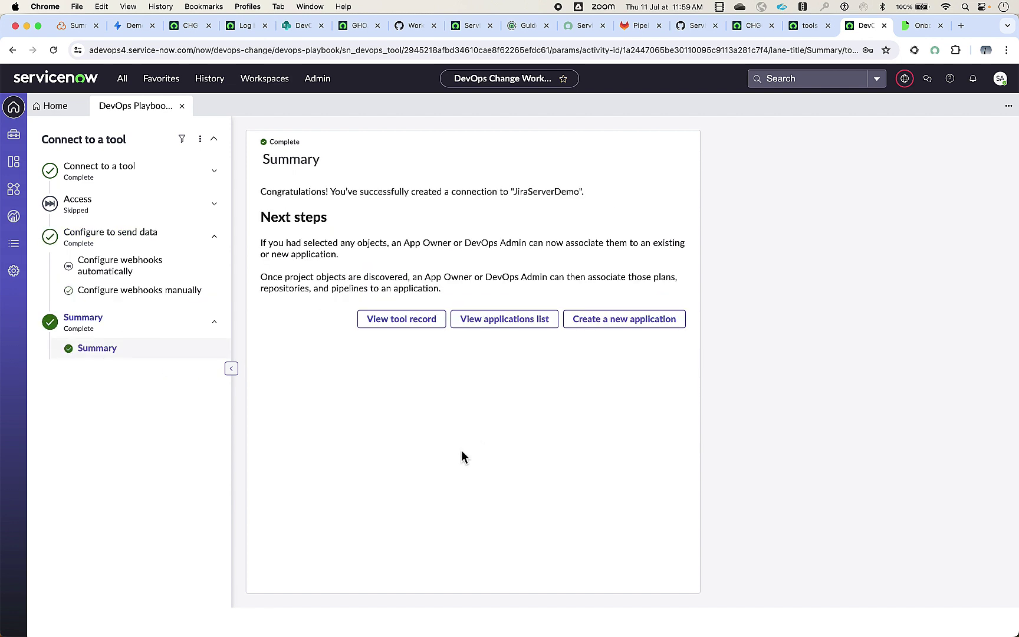
Step: View the plans in the JiraServerDemo tool record and auto configure its webhooks with the existing token
click(401, 322)
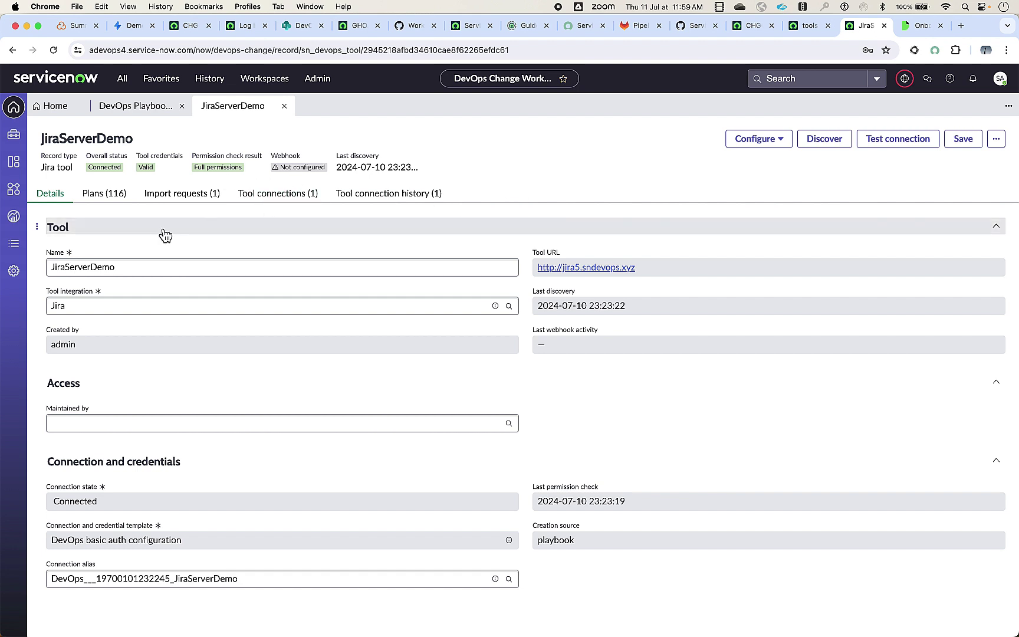
click(112, 202)
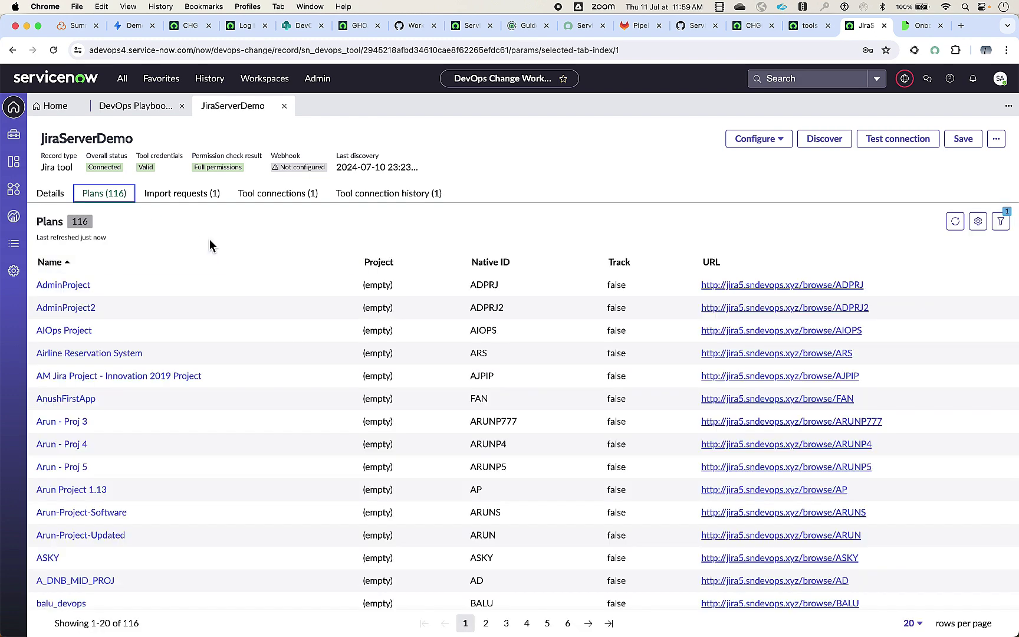
click(783, 141)
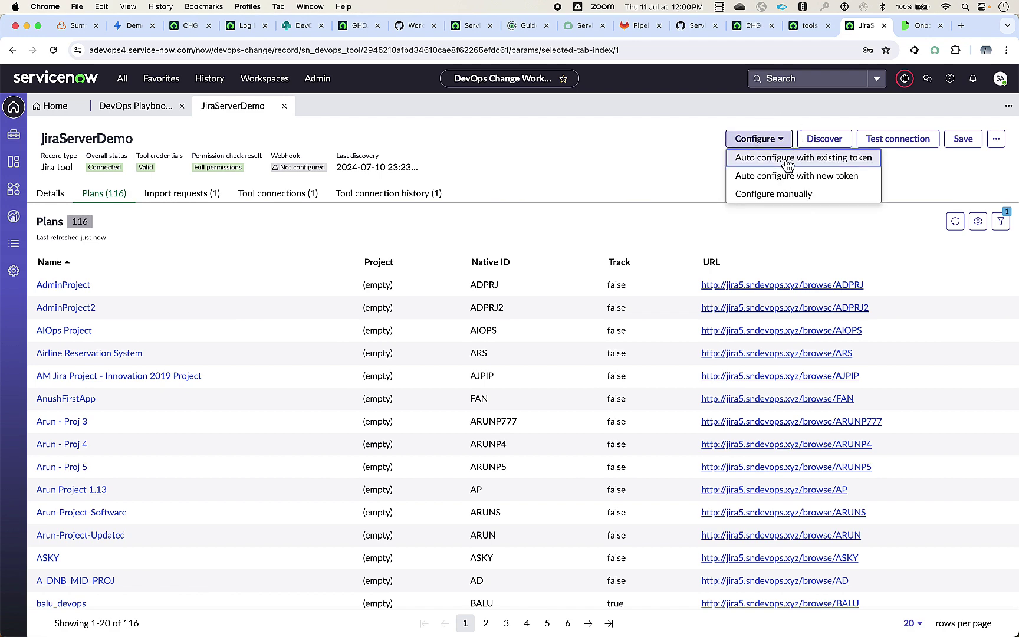
click(787, 160)
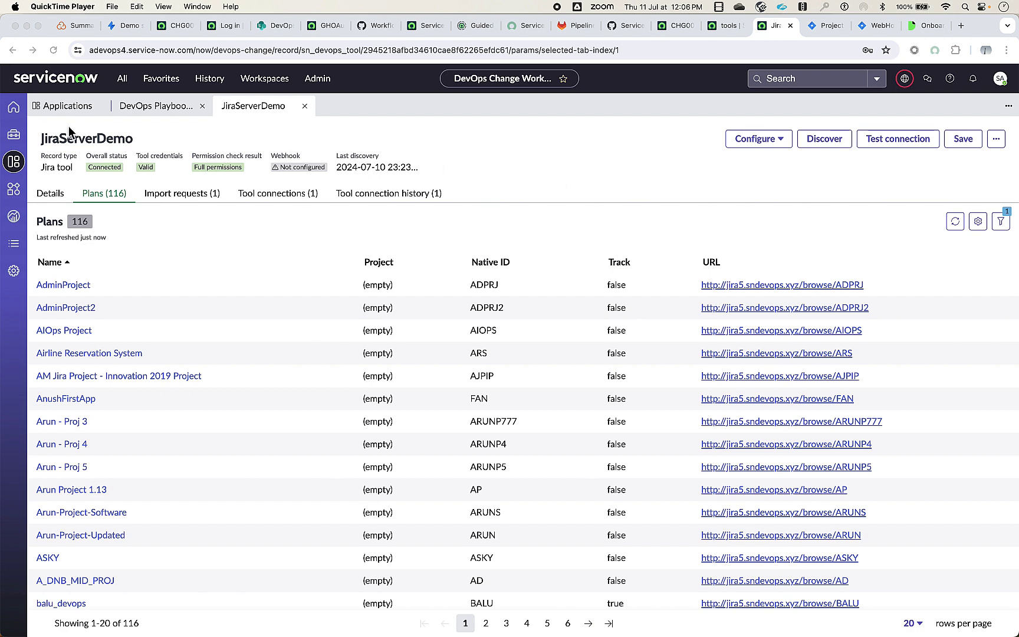
Step: Open the AppService record from the applications list and view its pipelines
click(3, 151)
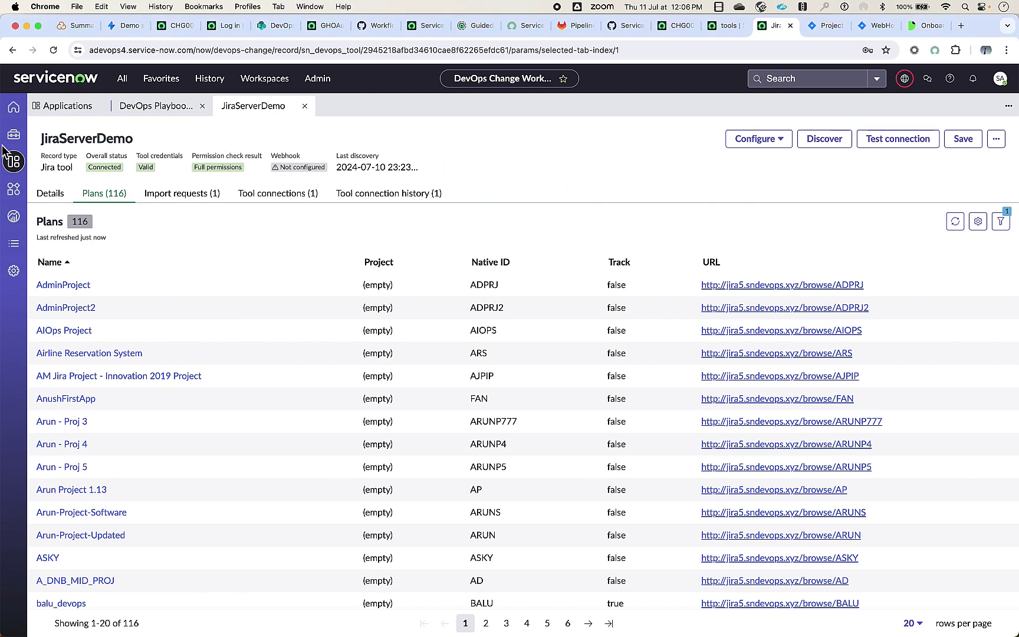
click(13, 161)
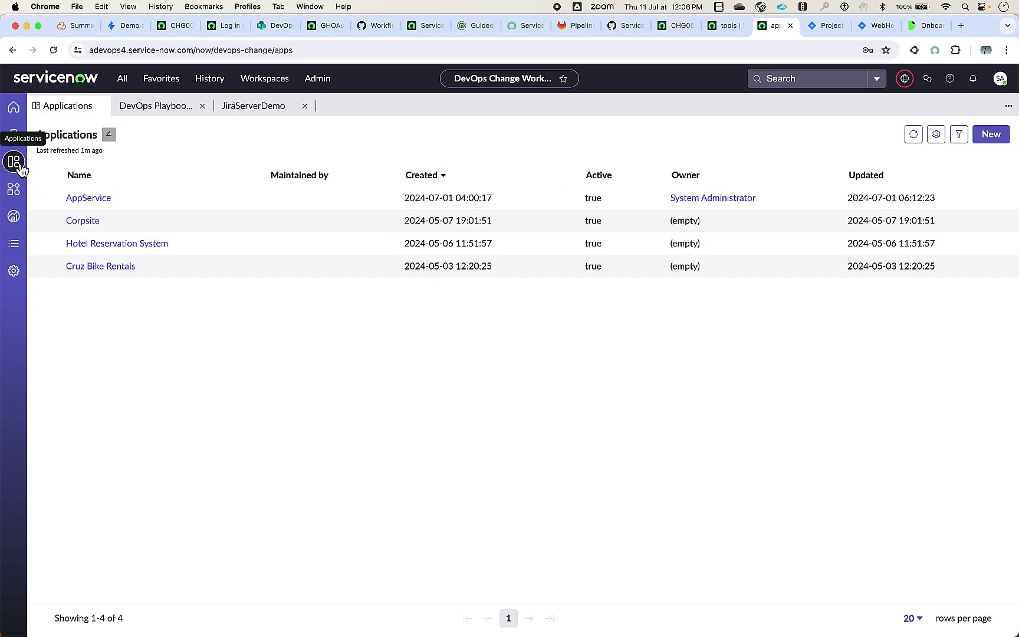
click(89, 199)
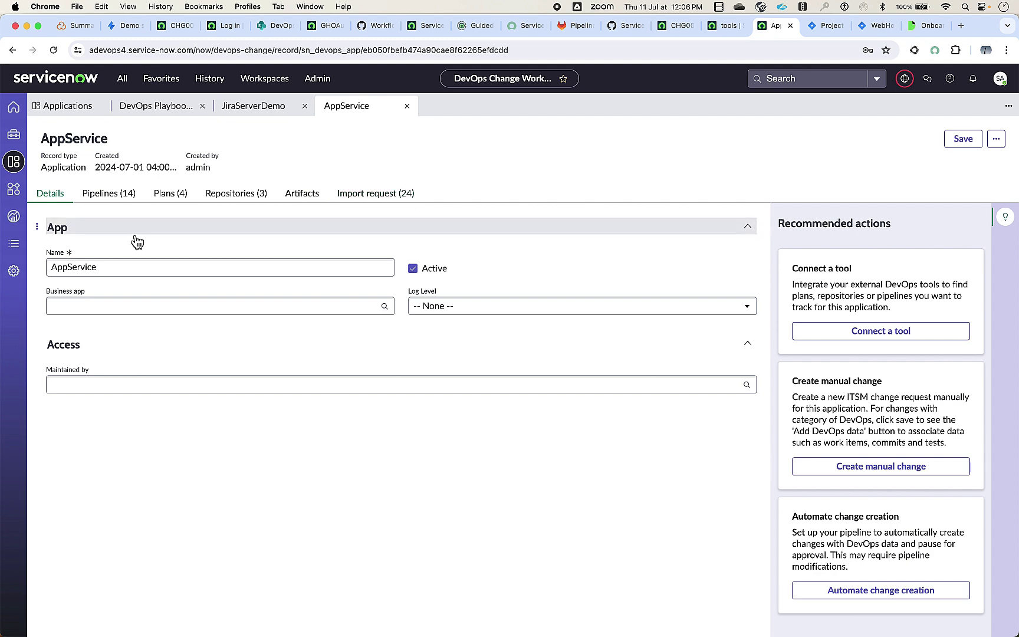
click(108, 200)
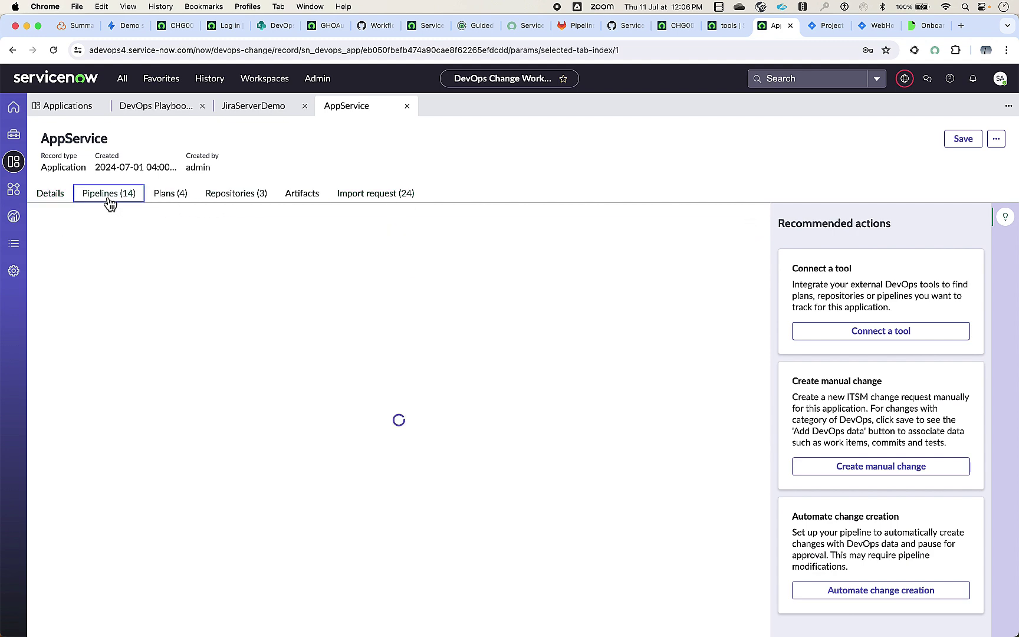
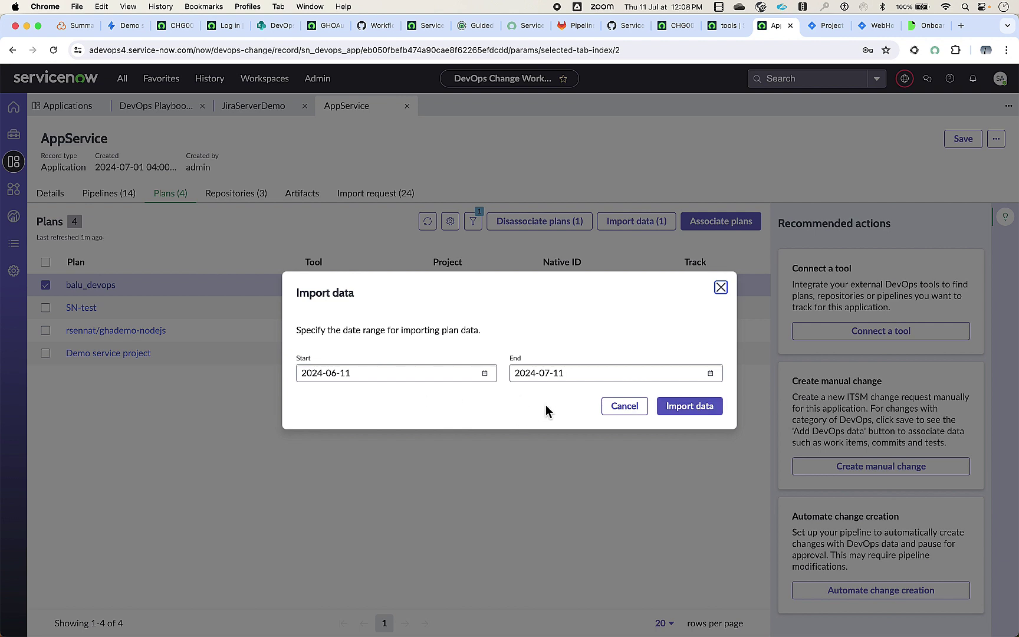
Step: Import the balu_devops plan data from 2024-06-11 to 2024-07-11, and check AppService's import requests before returning to its plans
click(711, 413)
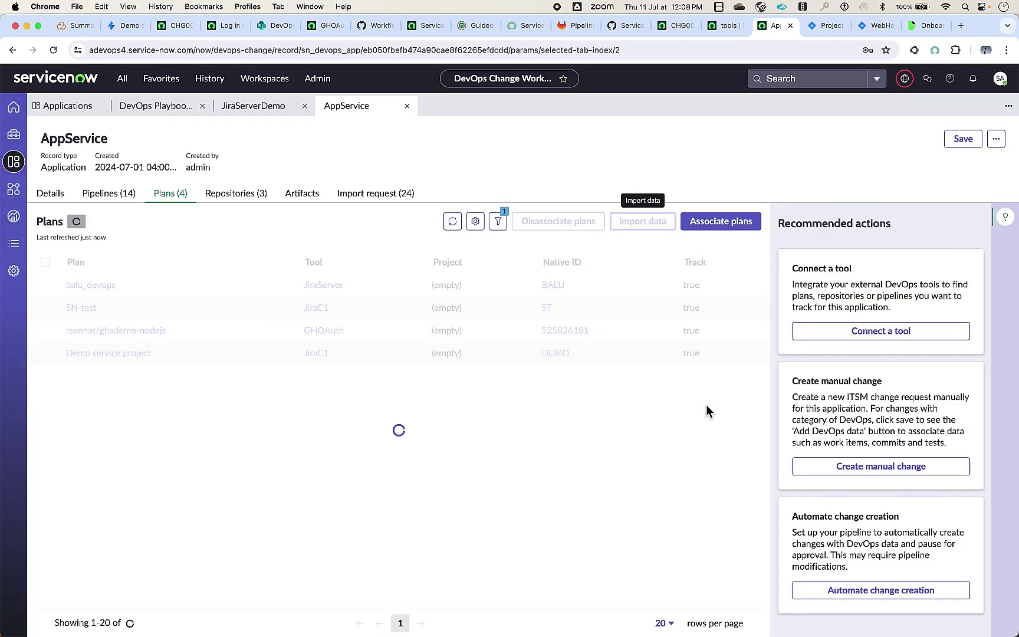
click(368, 201)
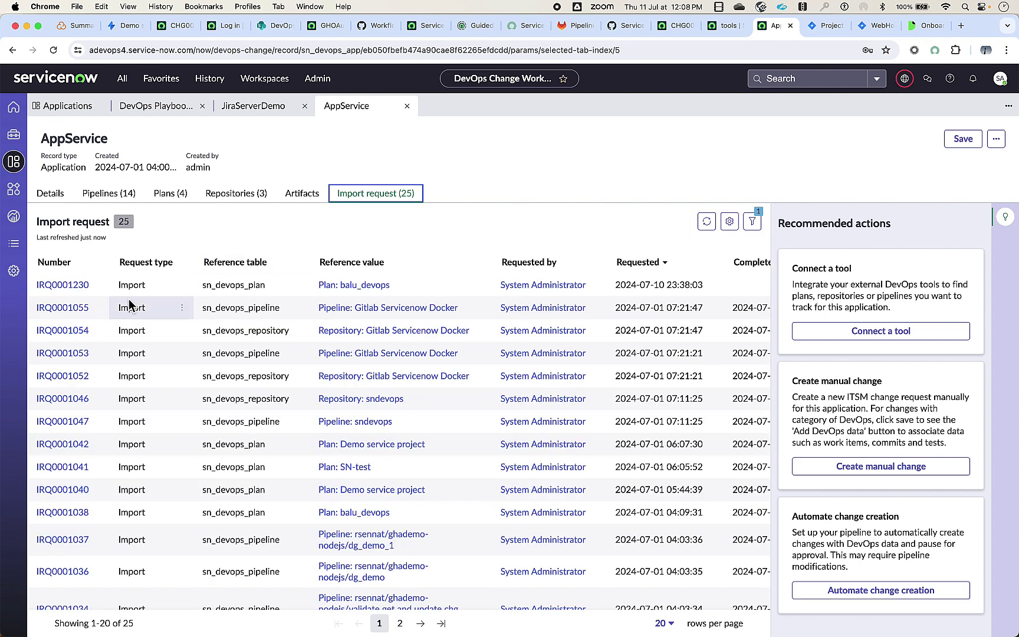
click(177, 196)
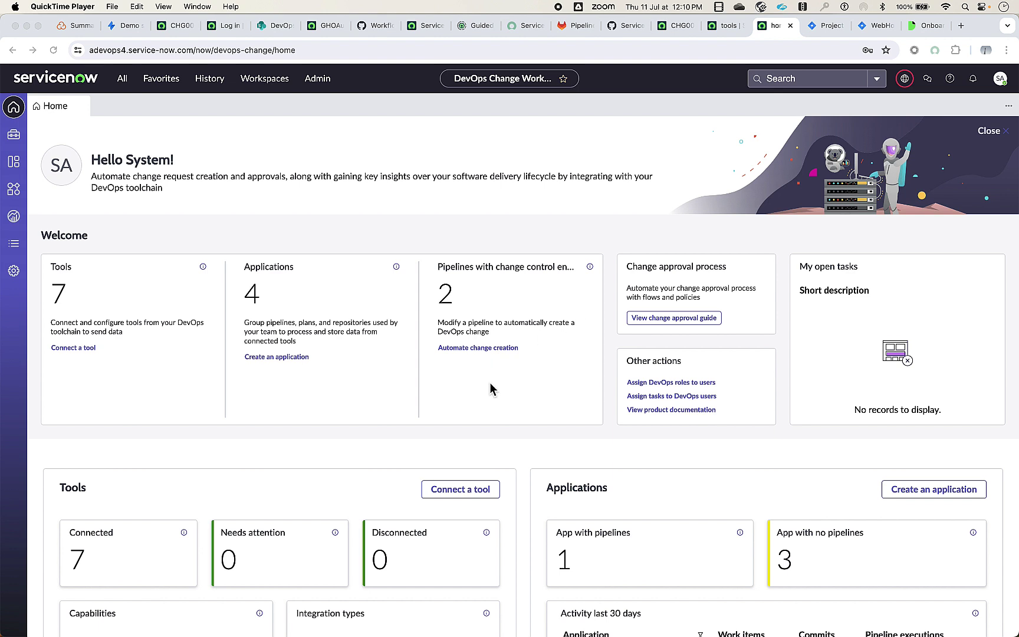
Step: Open the DevOps Change Workspace and start another tool connection with Jira from the Plan category
click(267, 86)
click(267, 83)
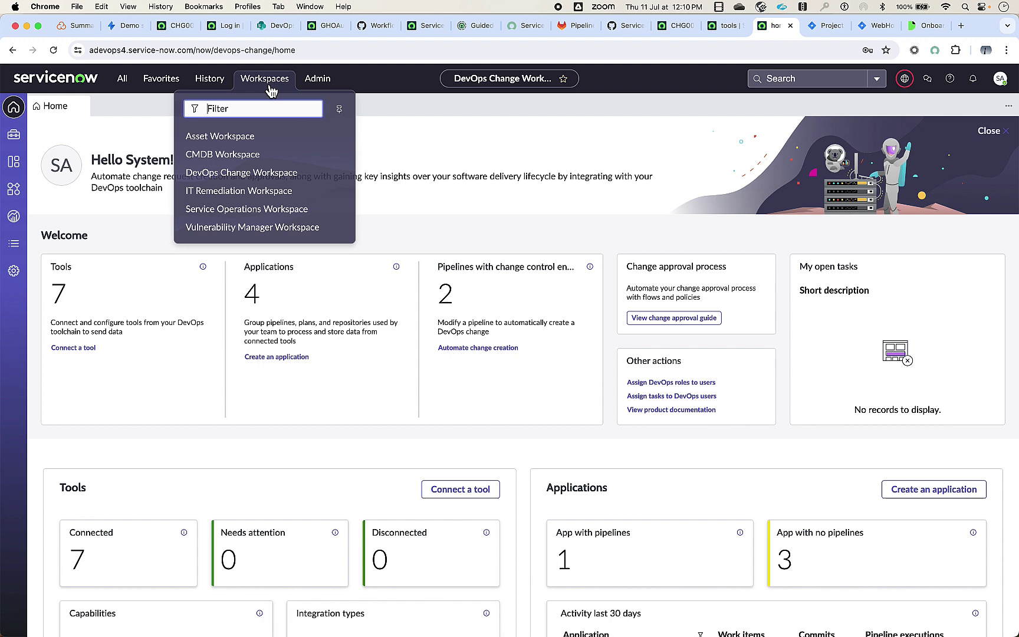
click(260, 171)
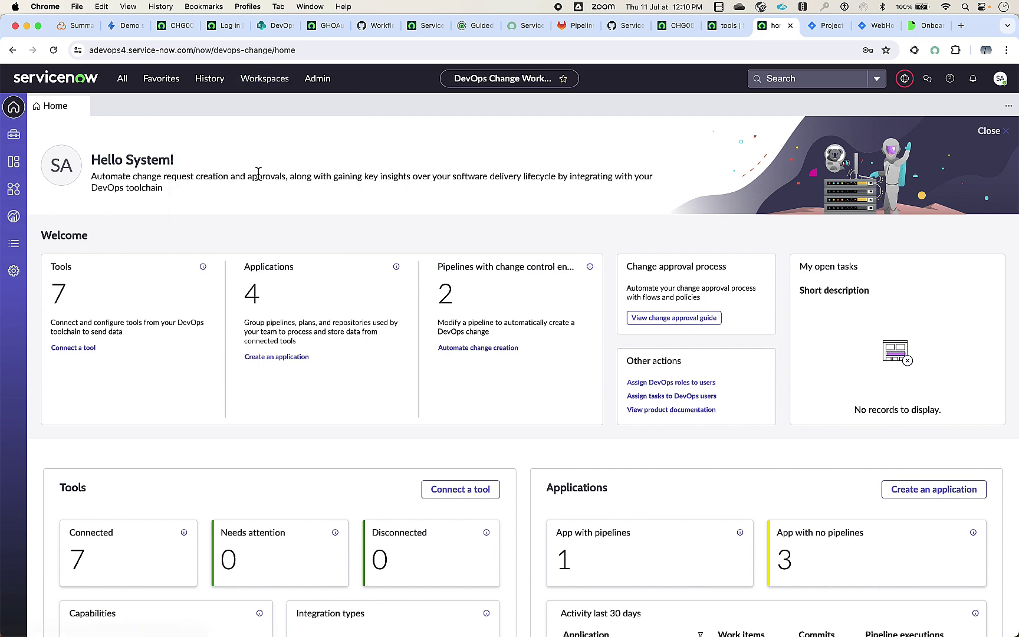
click(444, 494)
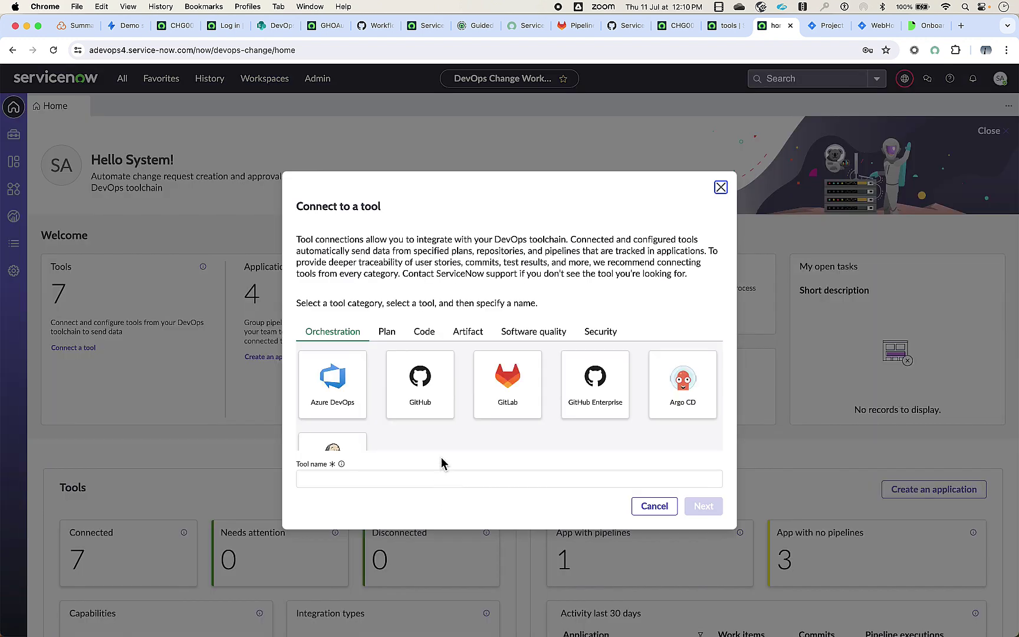
click(389, 333)
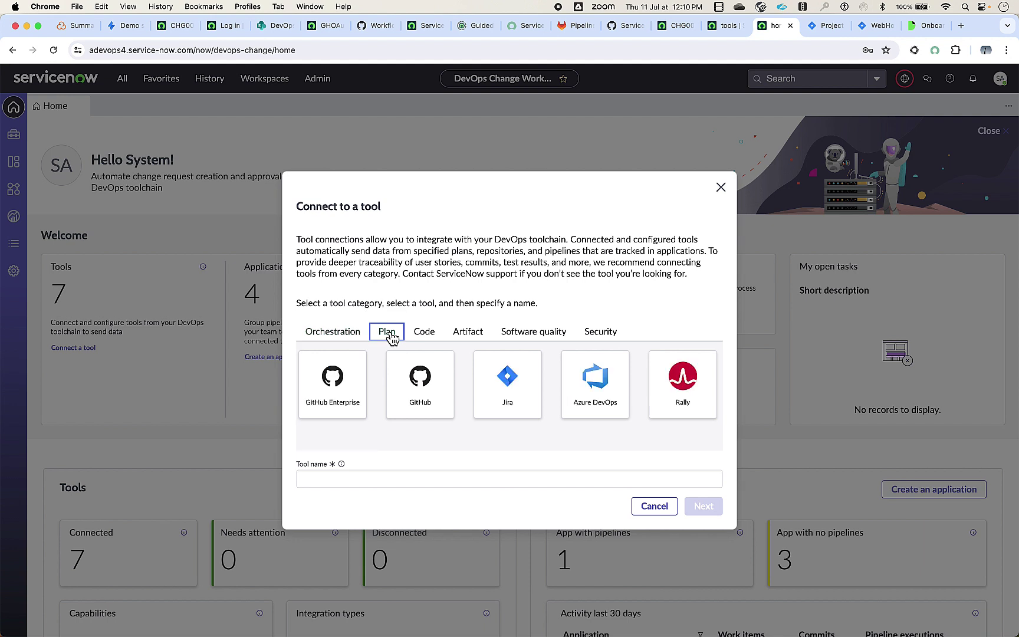
click(514, 400)
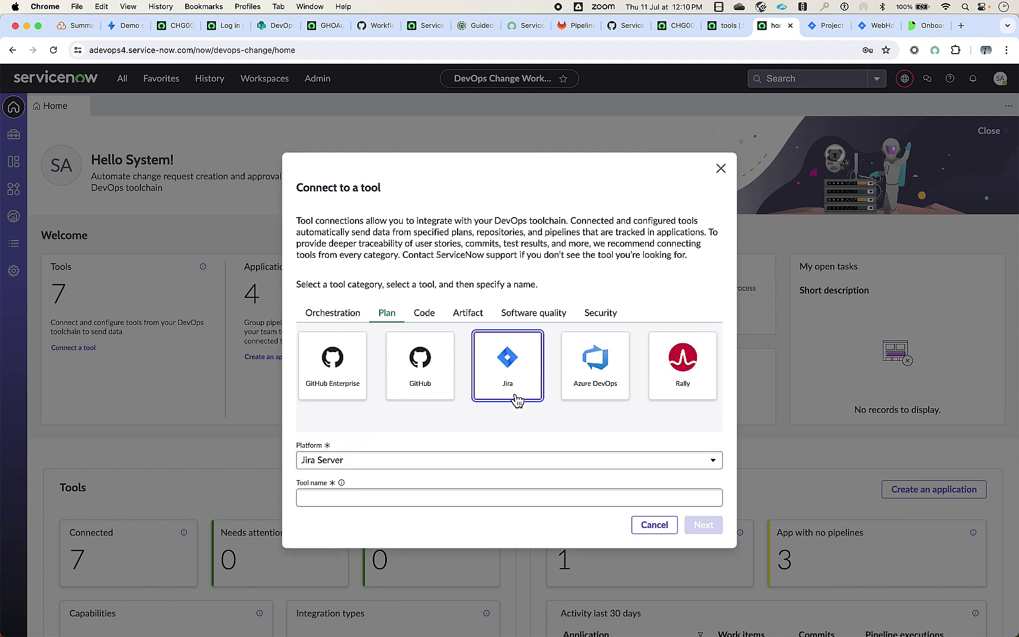
Step: Choose Jira Cloud as the platform, name the tool JiraCloudDemo, and continue to the instance details
click(439, 462)
click(417, 497)
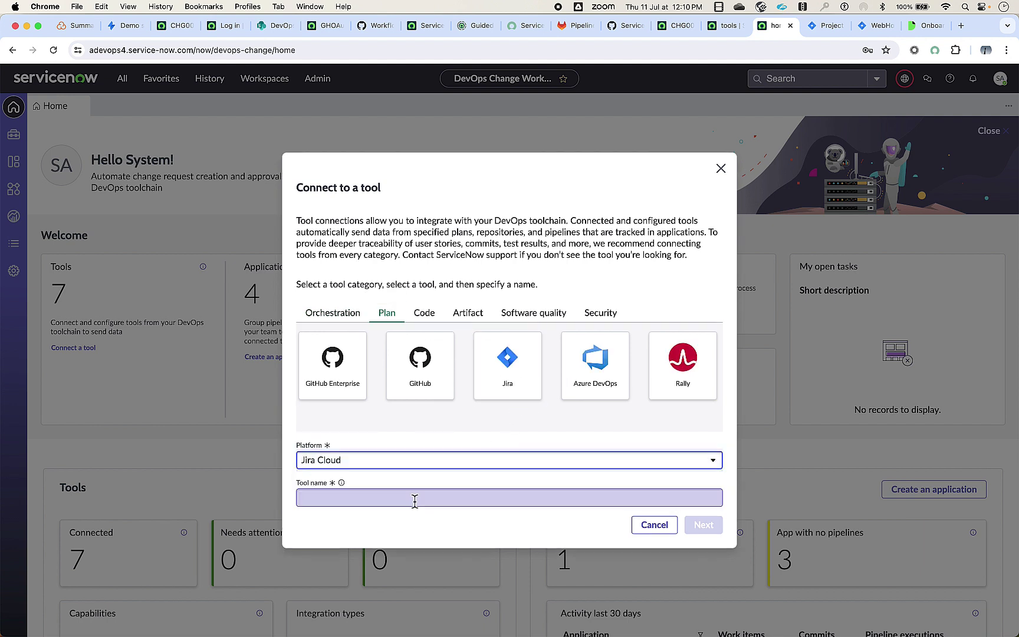
click(415, 499)
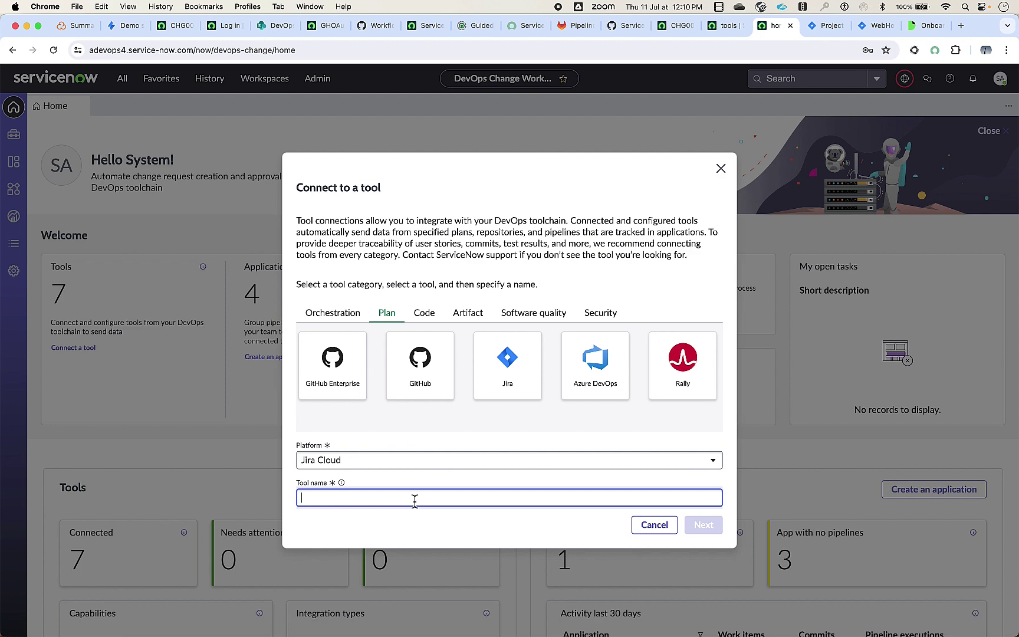
text(JiraCloudDemo)
click(714, 525)
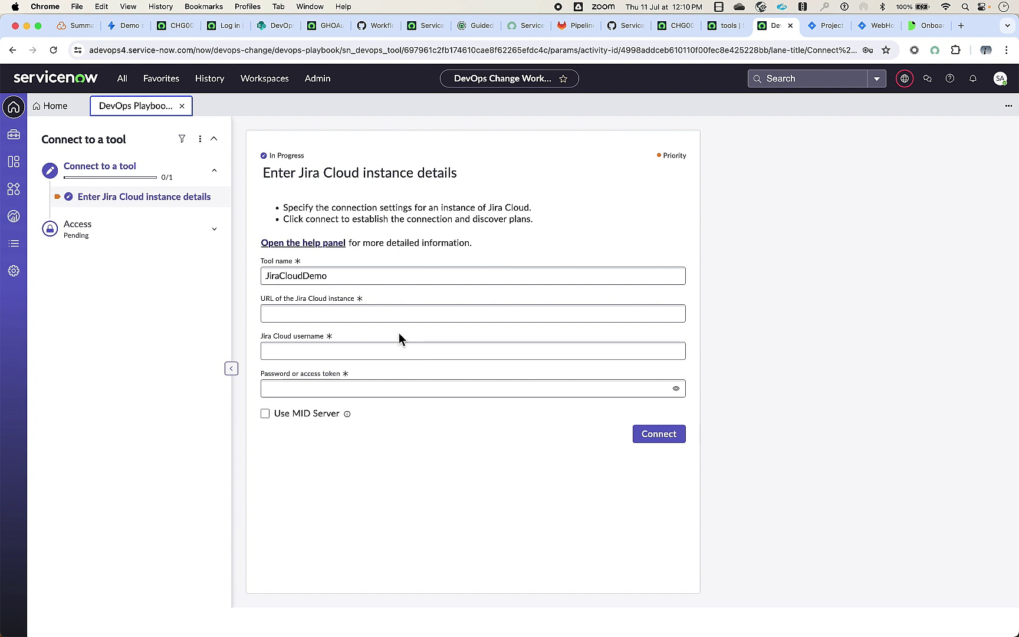
Step: Enter the Jira Cloud instance URL, username and access token, connect the tool, and continue past the permission checks
click(379, 314)
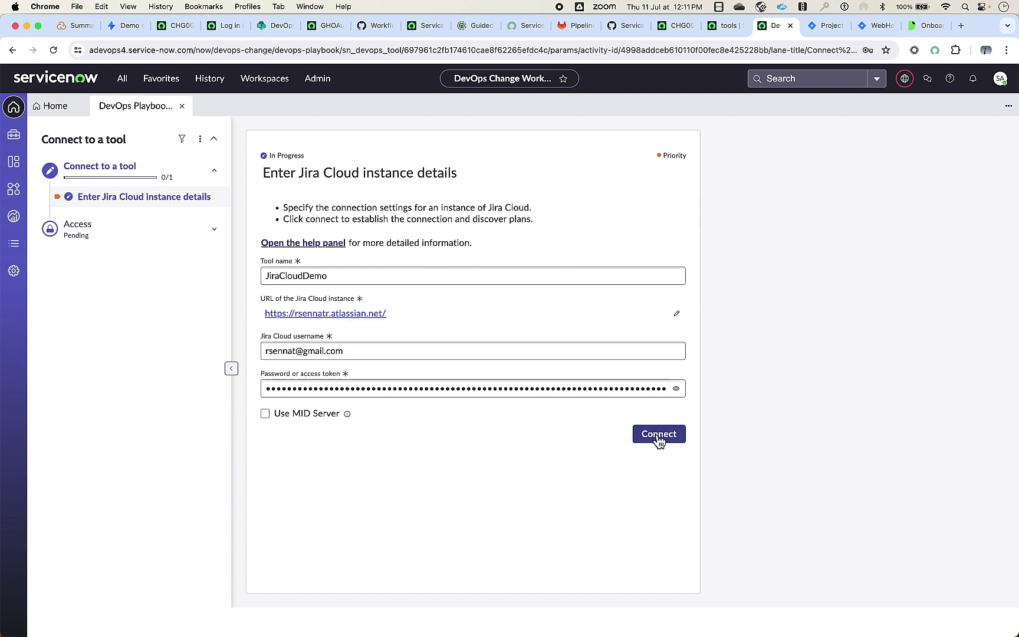
click(659, 437)
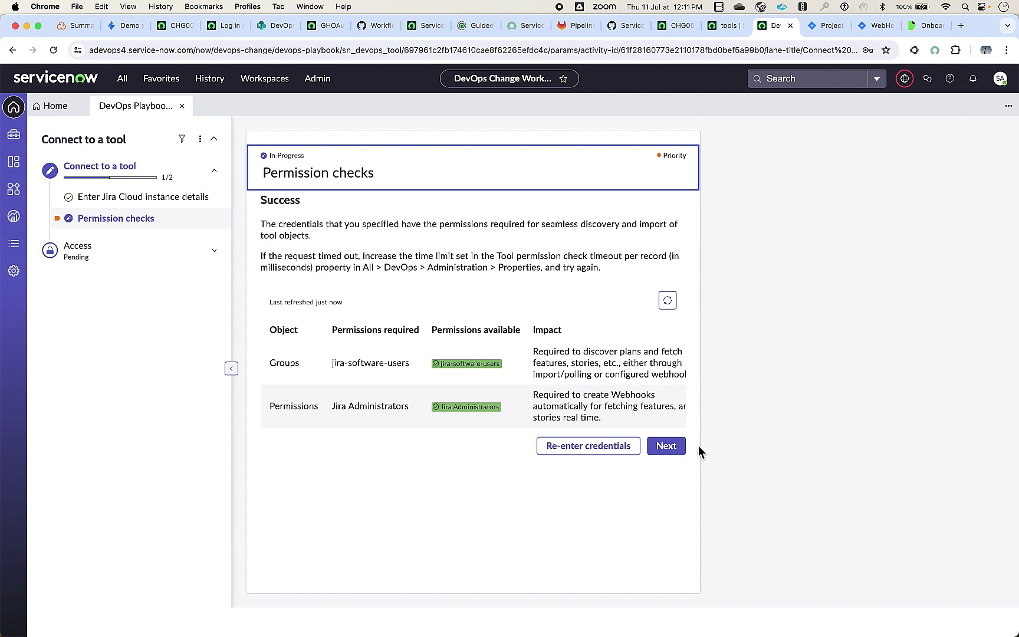
click(672, 451)
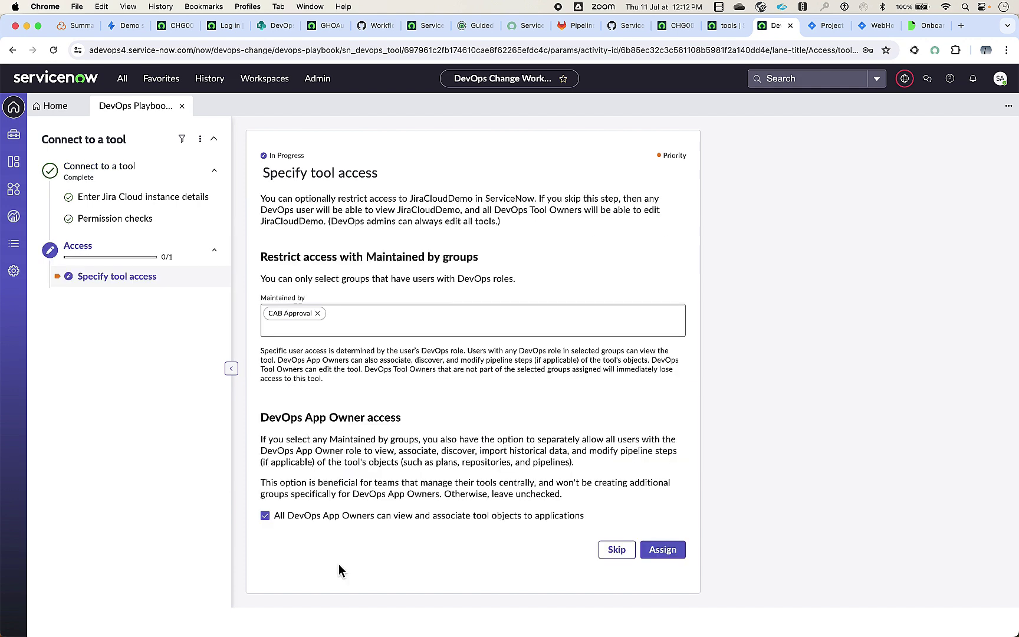
Step: Skip the tool access and automatic webhook configuration stages, and open the JiraCloudDemo tool record from the summary
click(615, 559)
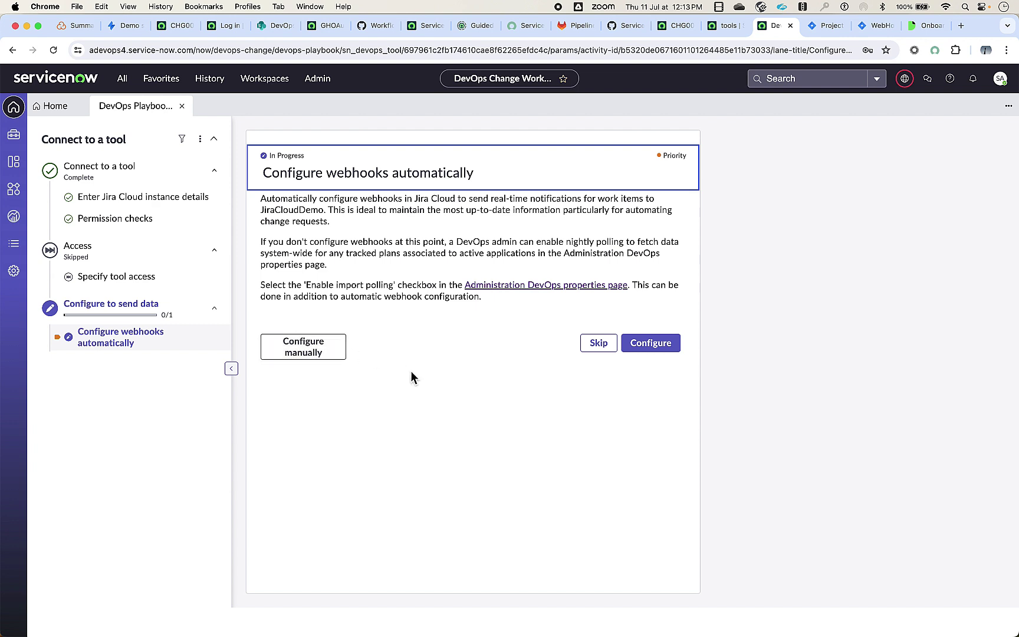
click(597, 354)
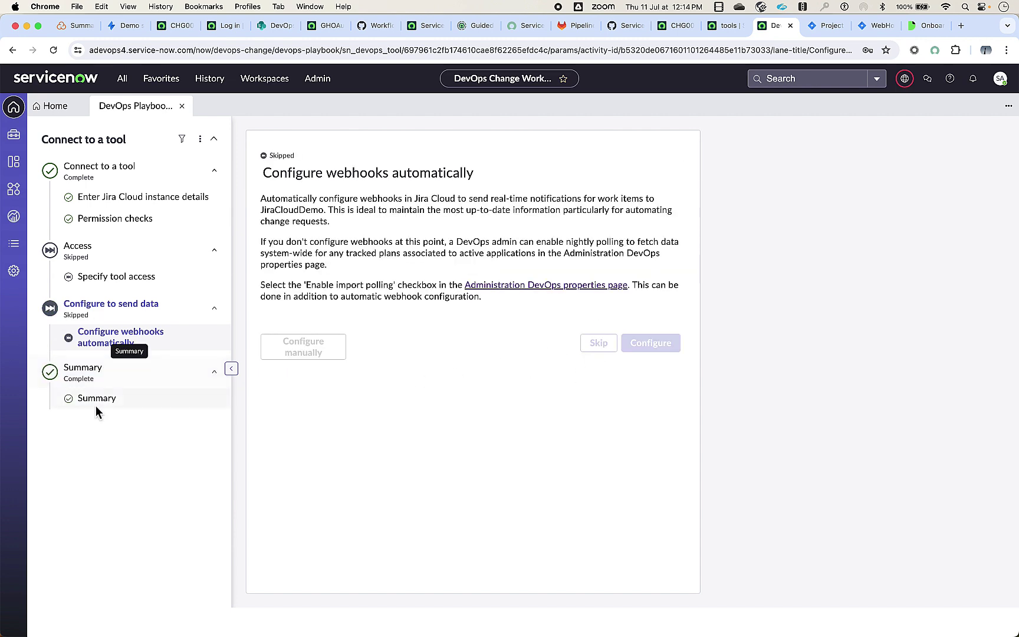
click(97, 401)
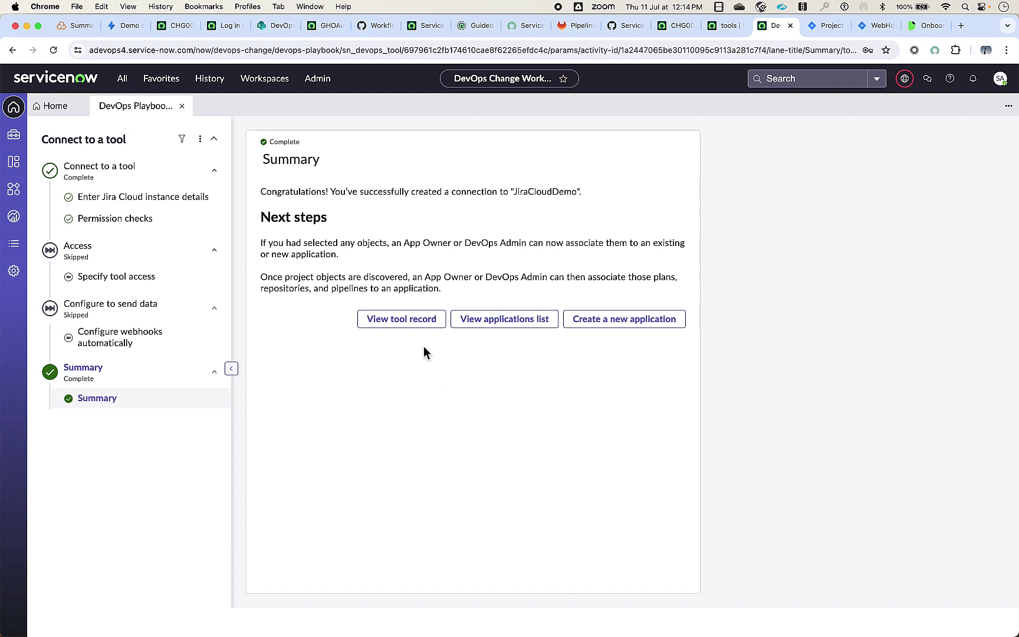
click(414, 331)
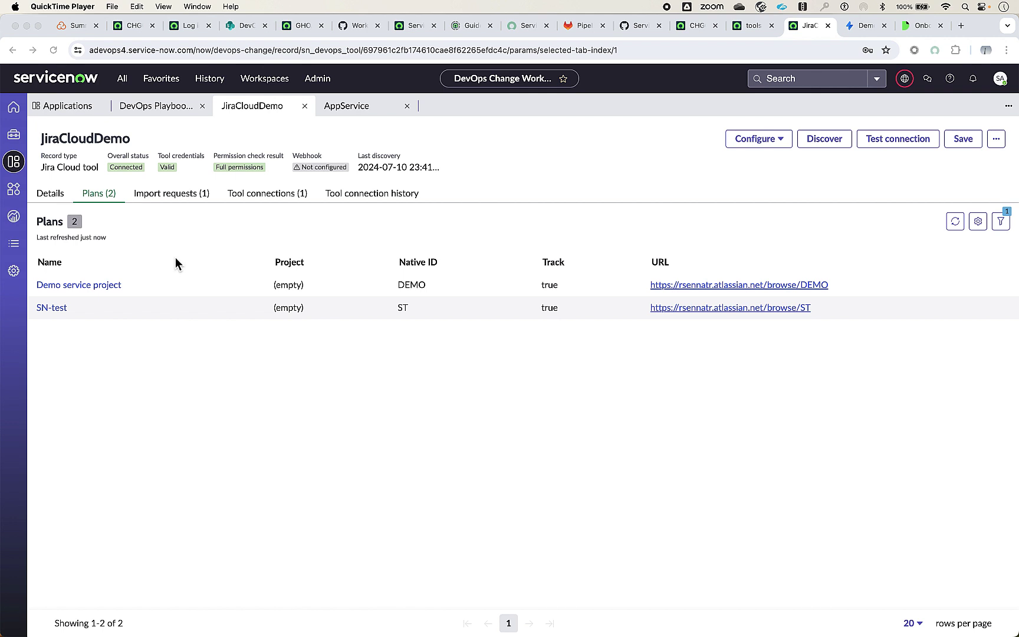
Step: Open the Demo service project plan from JiraCloudDemo's discovered plans and view its work items
click(141, 320)
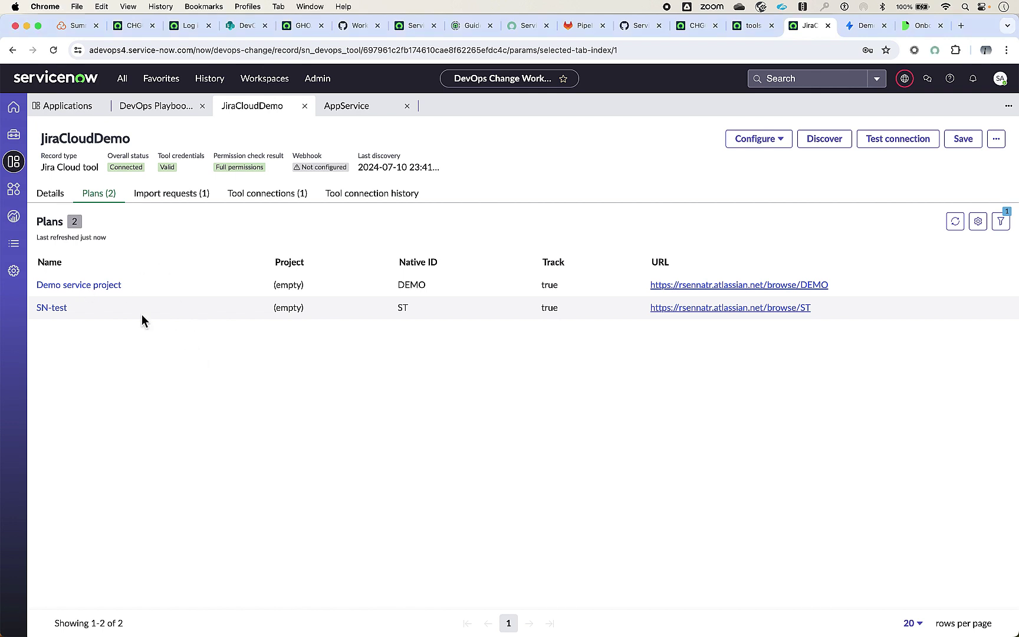
click(90, 287)
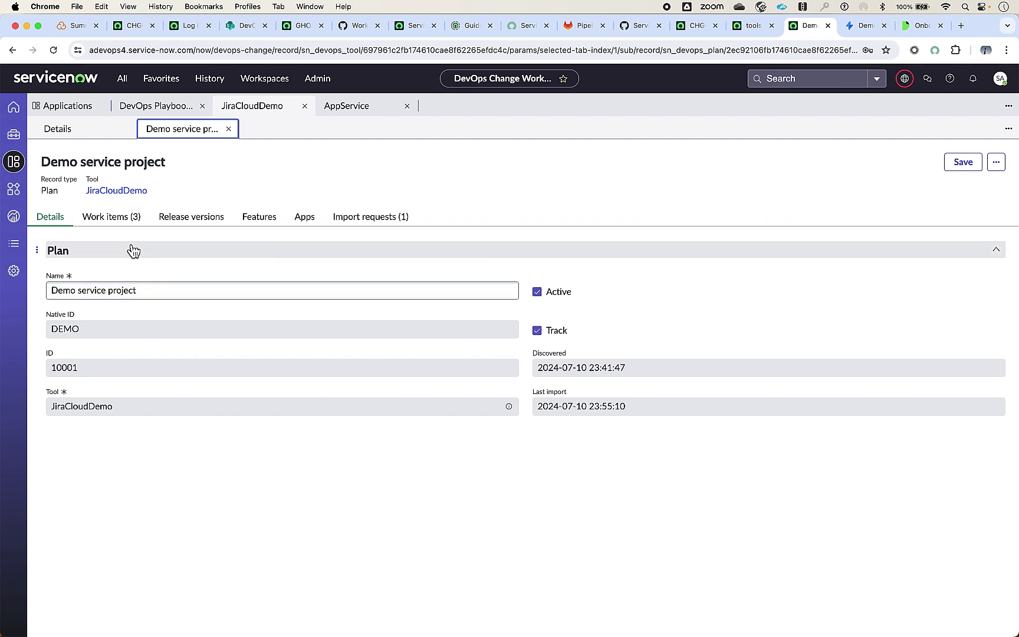
click(124, 220)
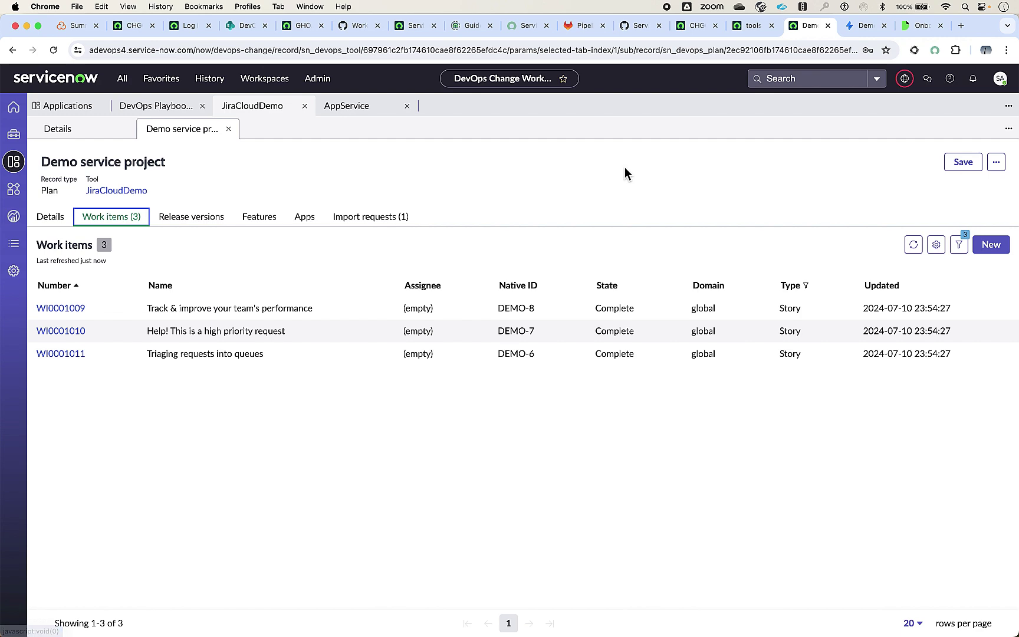
Step: Switch to Jira Service Management to examine Demo service project's open issues and the recent projects, and return to ServiceNow
click(849, 30)
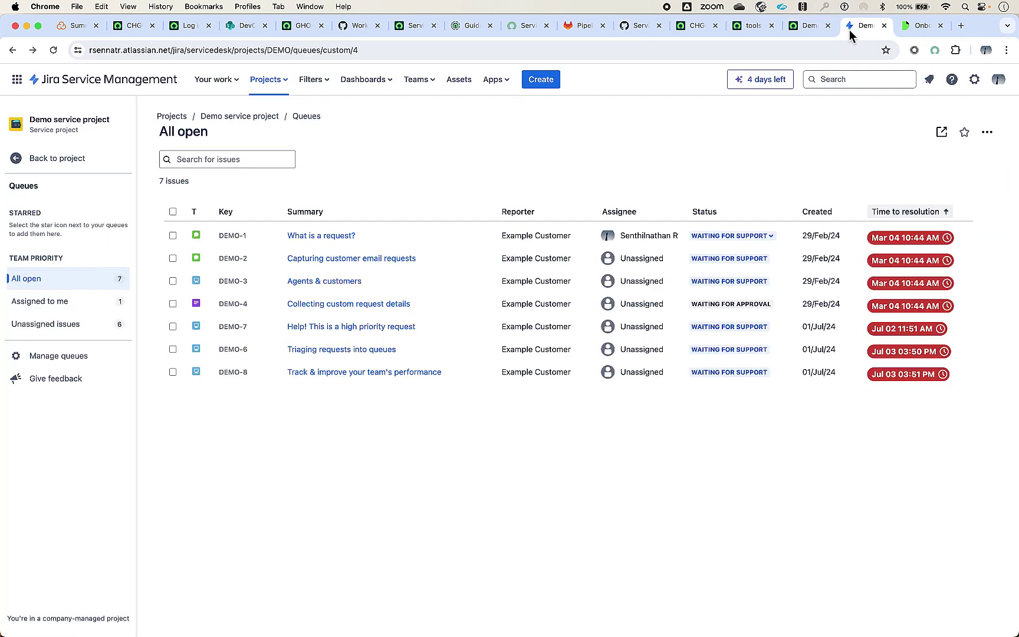
click(268, 81)
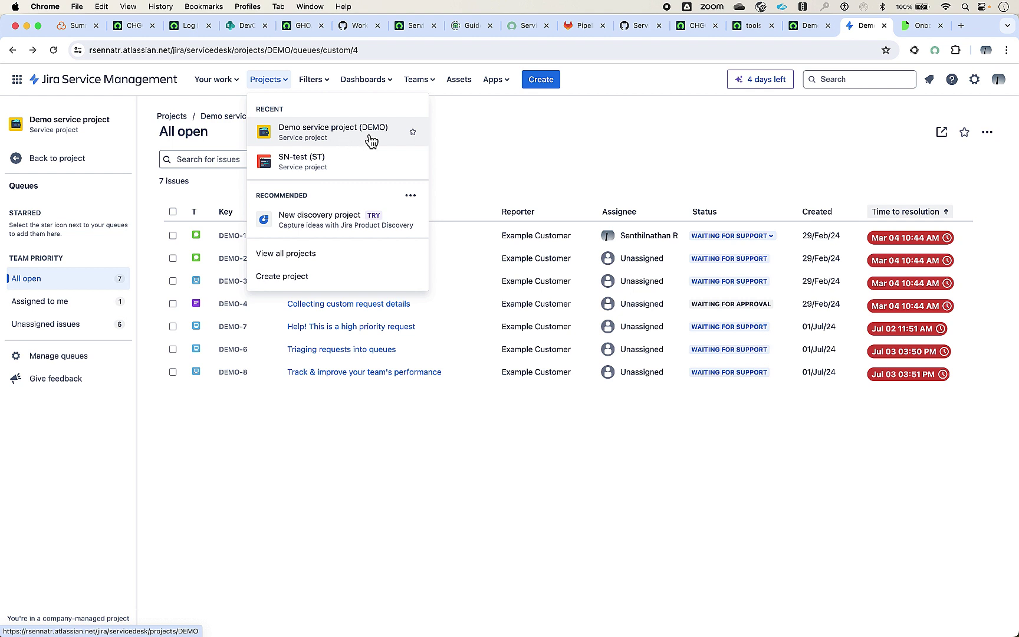
click(493, 135)
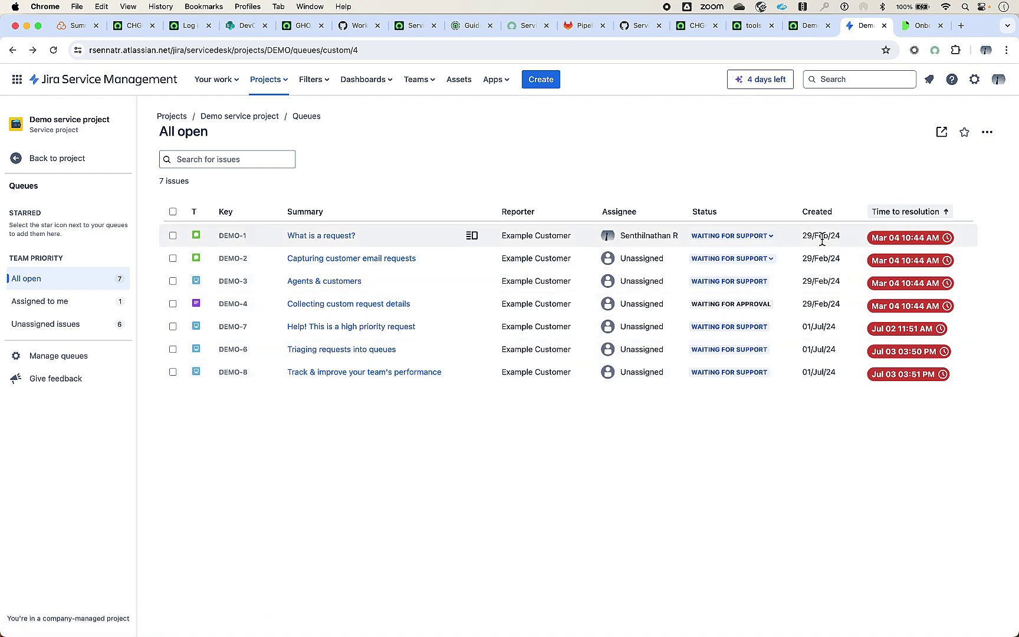
click(809, 26)
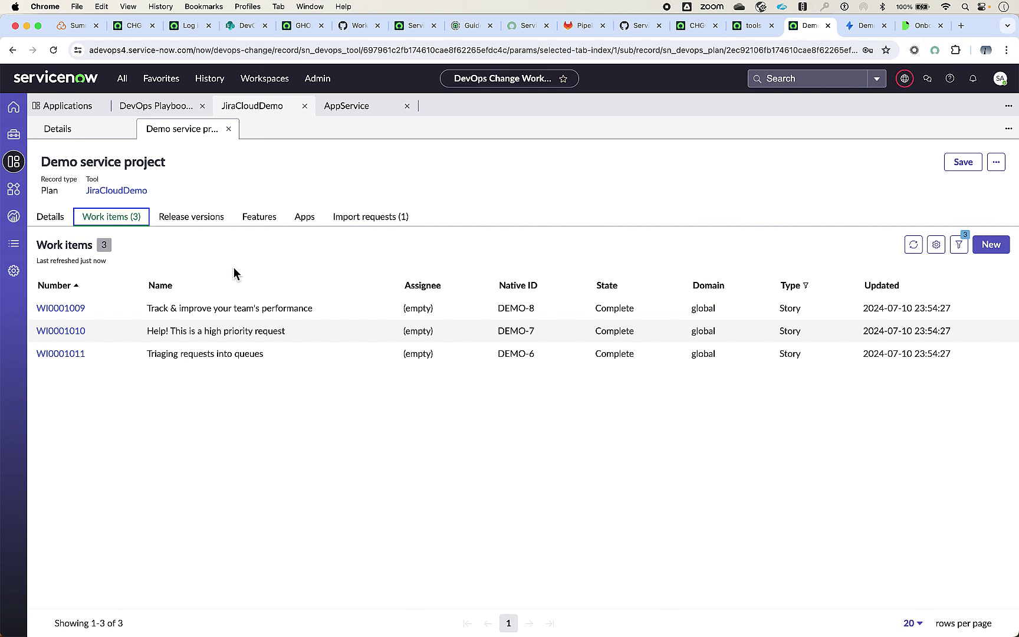
Step: Open the AppService application record, check its repositories, and show its associated plans
click(19, 170)
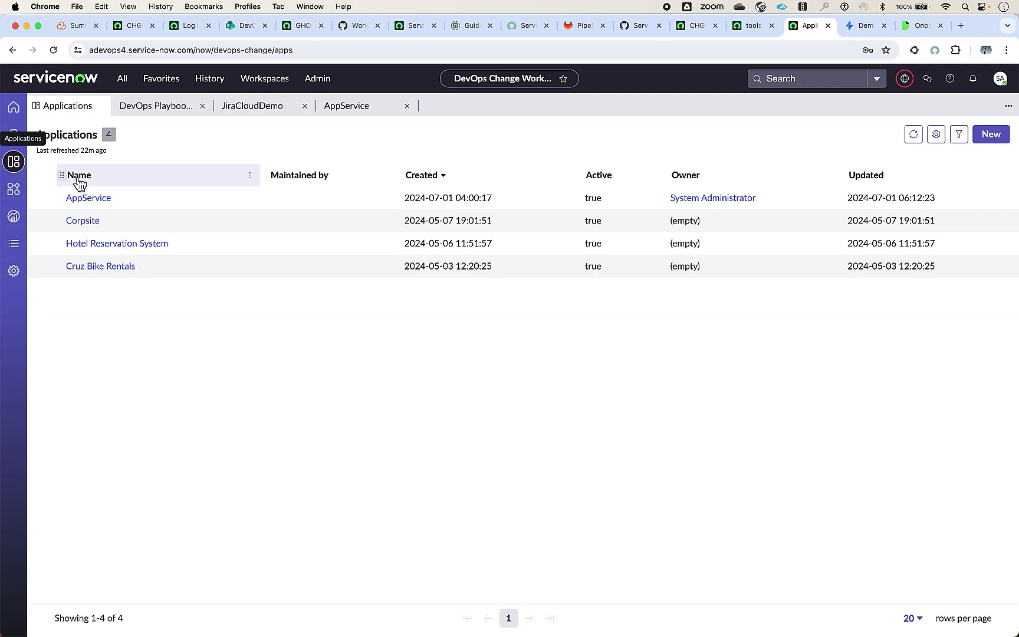
click(101, 201)
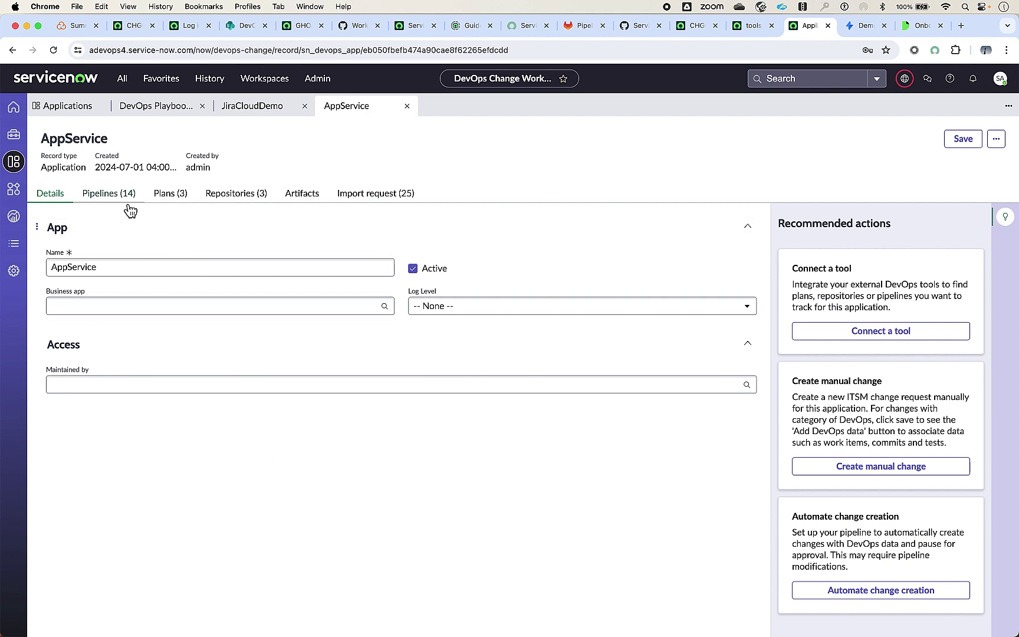
click(234, 200)
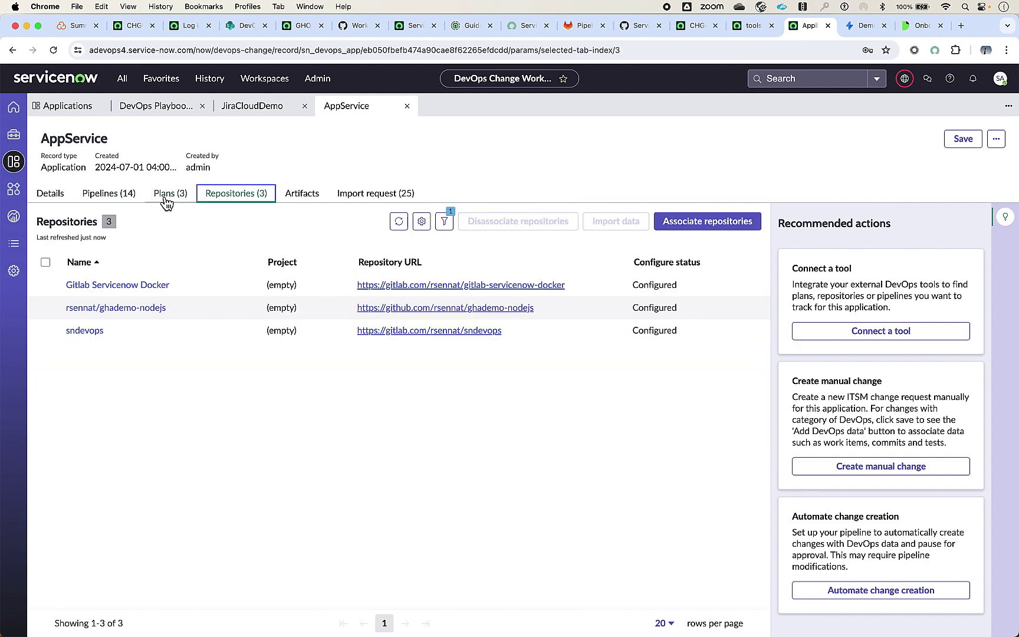
click(169, 199)
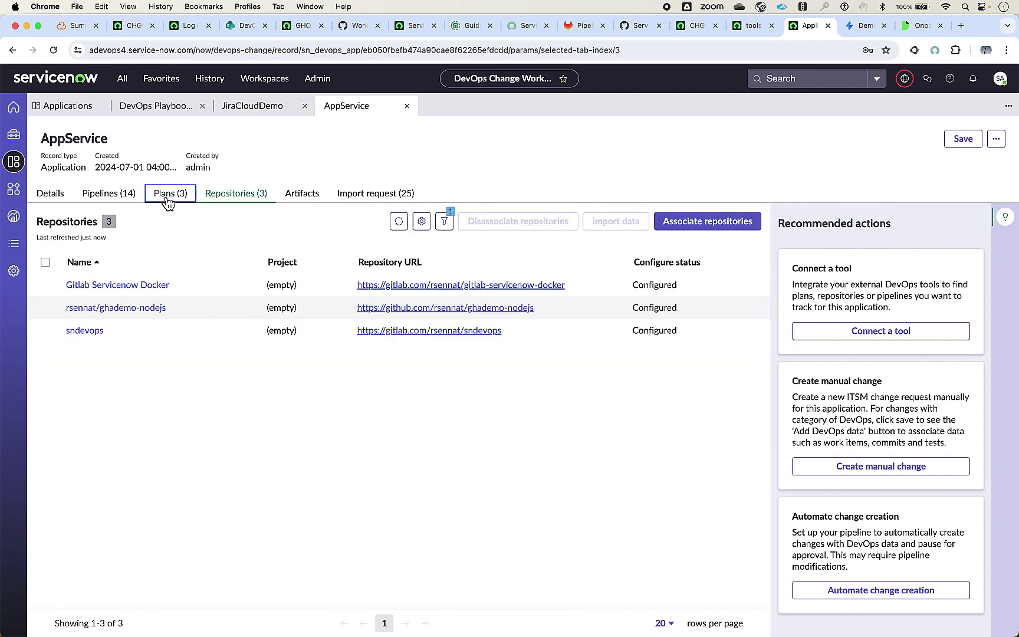
mouse_move(267, 117)
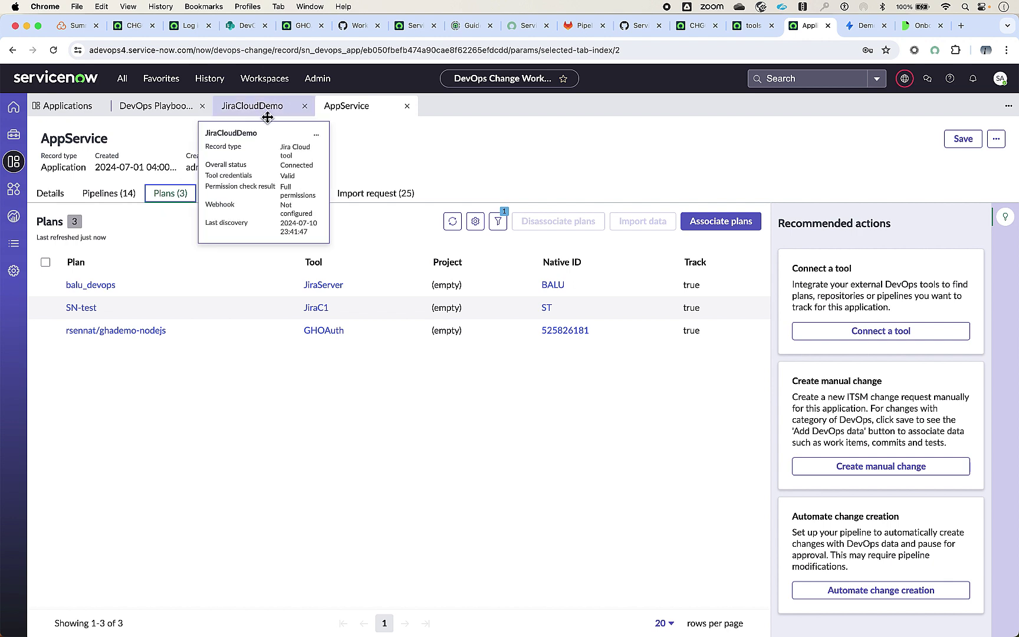
click(417, 162)
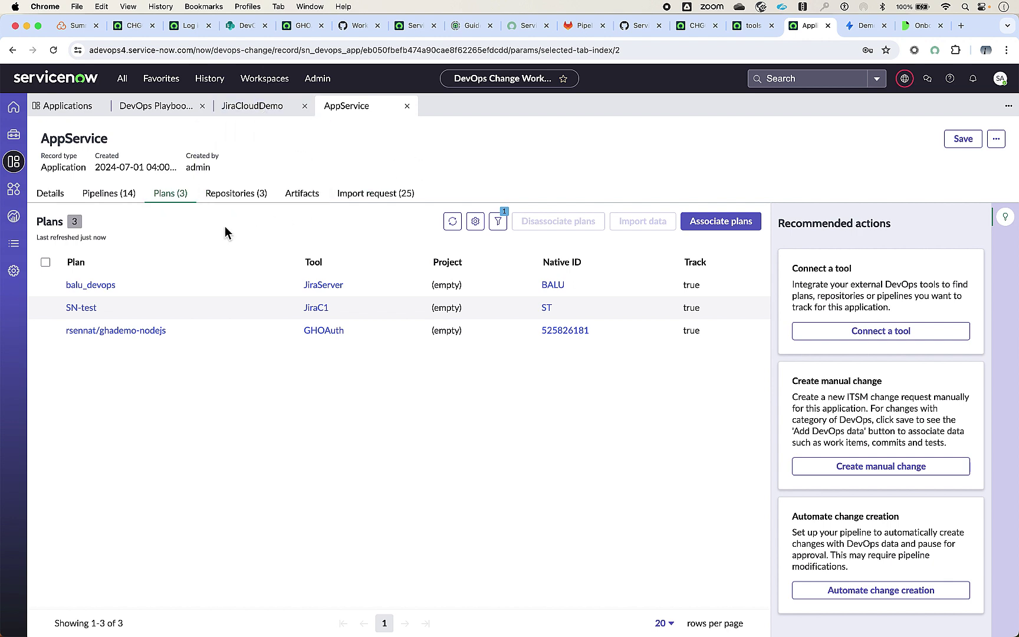
Step: Filter the available plans to tools starting with JiraCloudDemo and associate the Demo service project plan with AppService
click(714, 223)
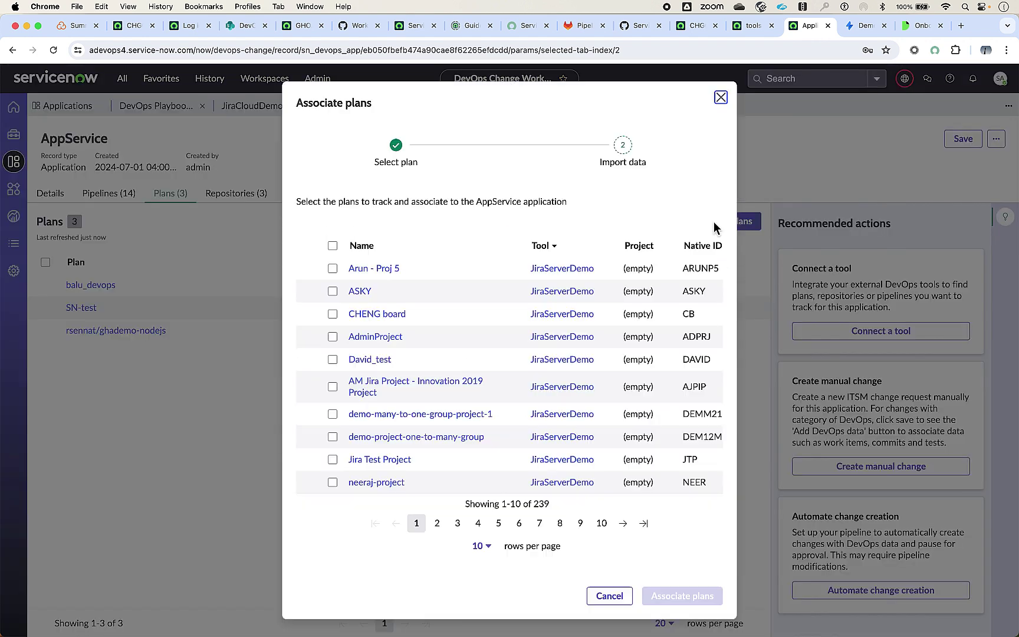
click(605, 247)
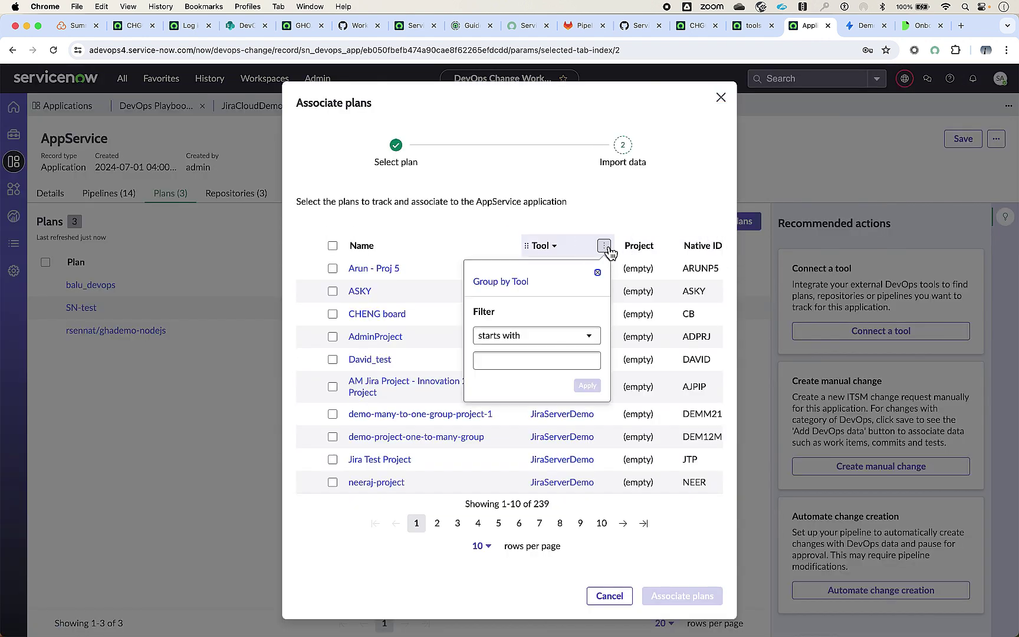
click(512, 359)
text(JiraCloud)
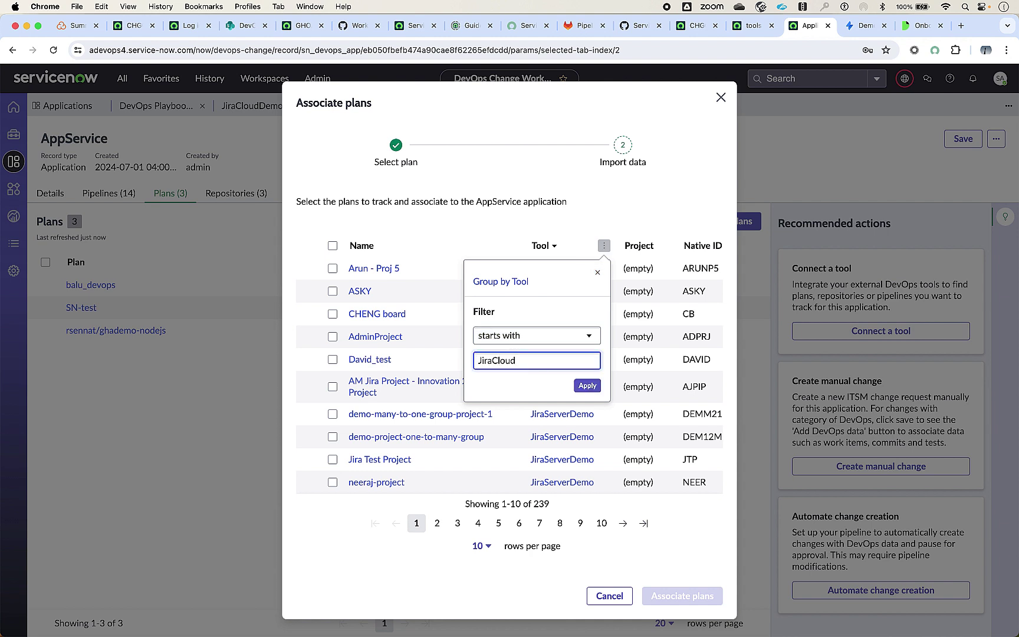
text(Demo)
click(588, 385)
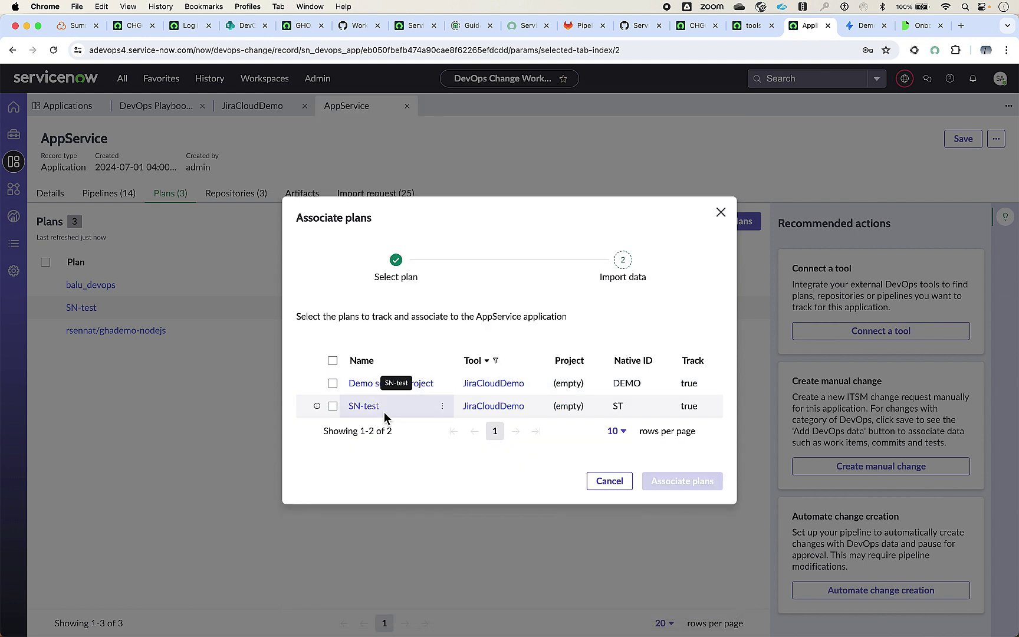
click(337, 388)
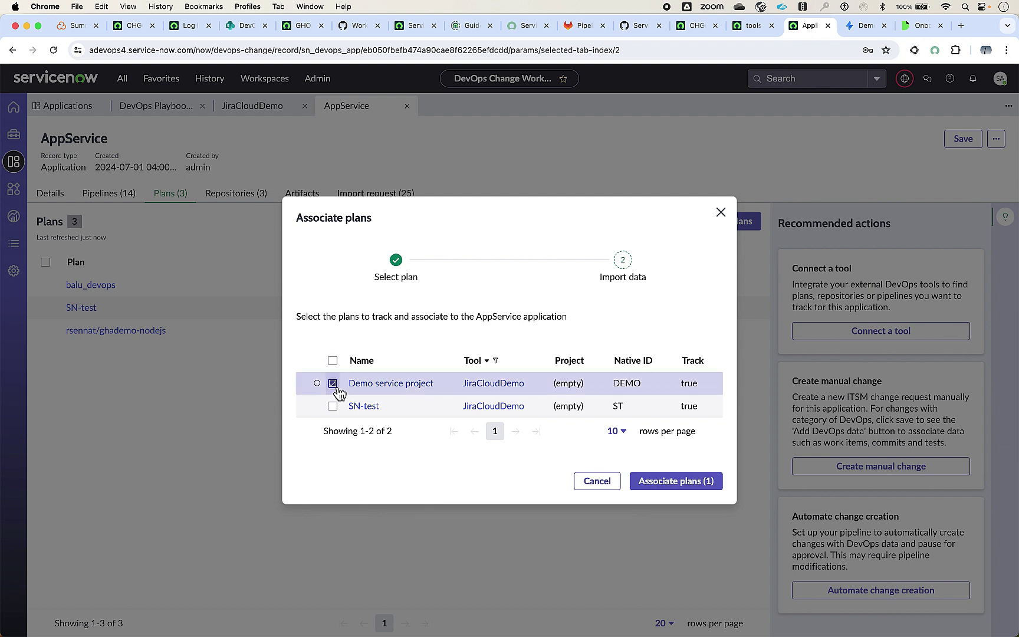
click(693, 488)
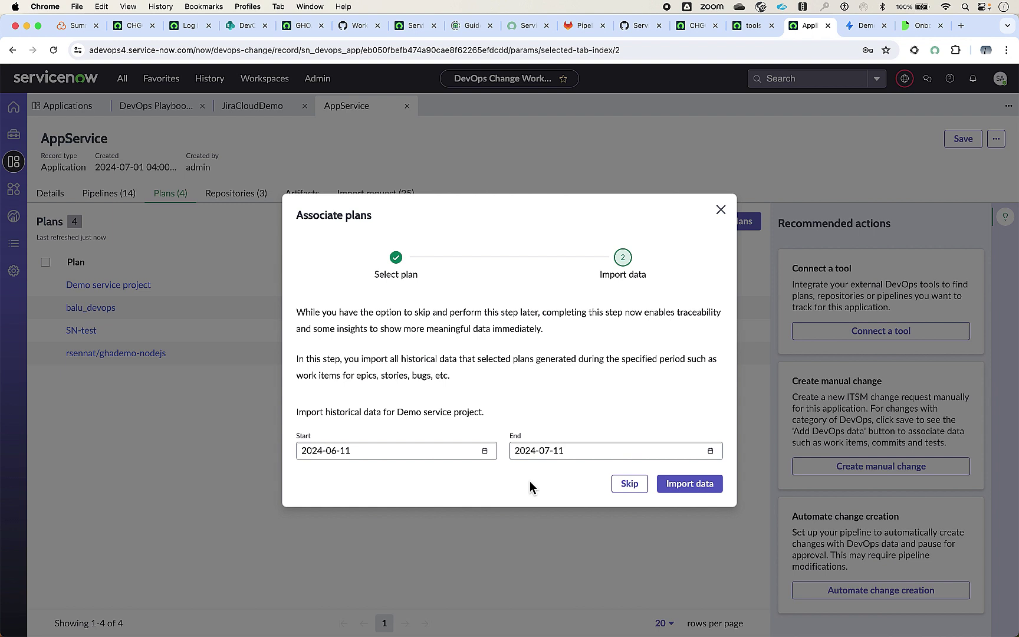
Step: Set the historical import period for Demo service project to 2024-01-01 through 2024-03-01 and import the data
click(486, 452)
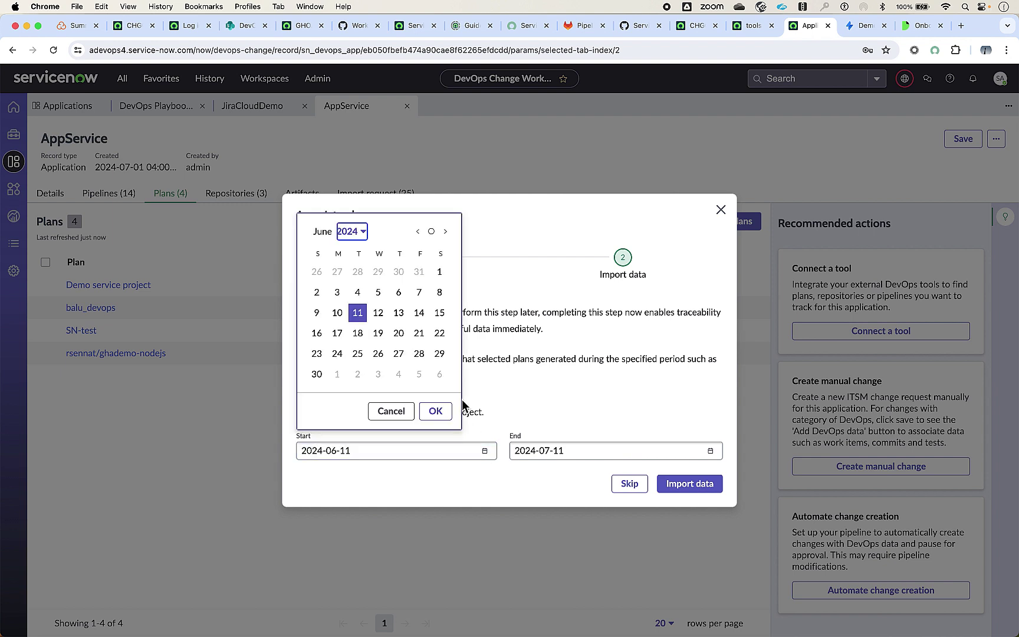
click(418, 231)
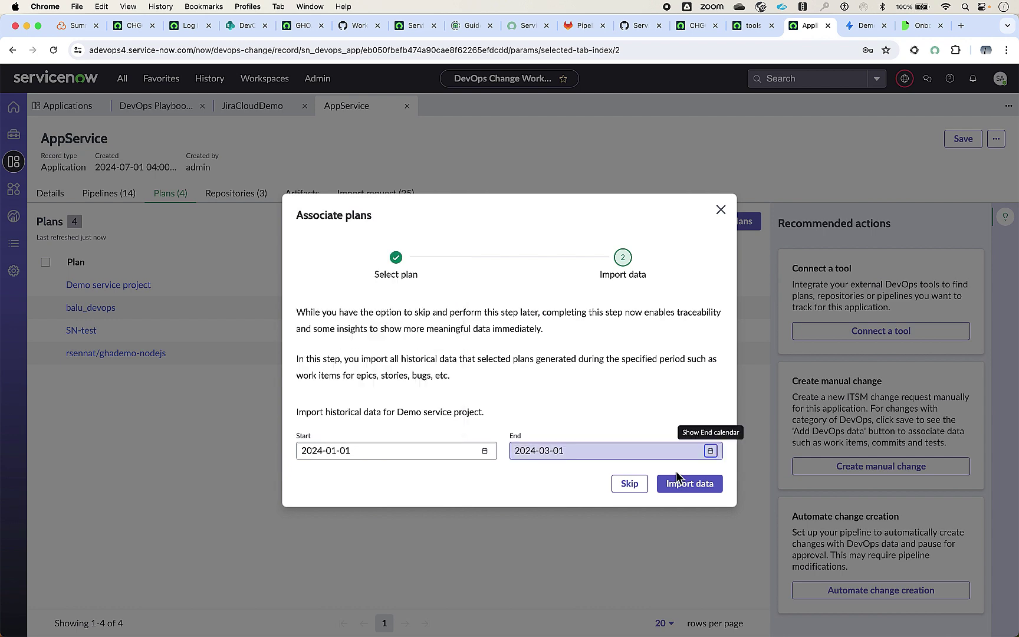
click(680, 485)
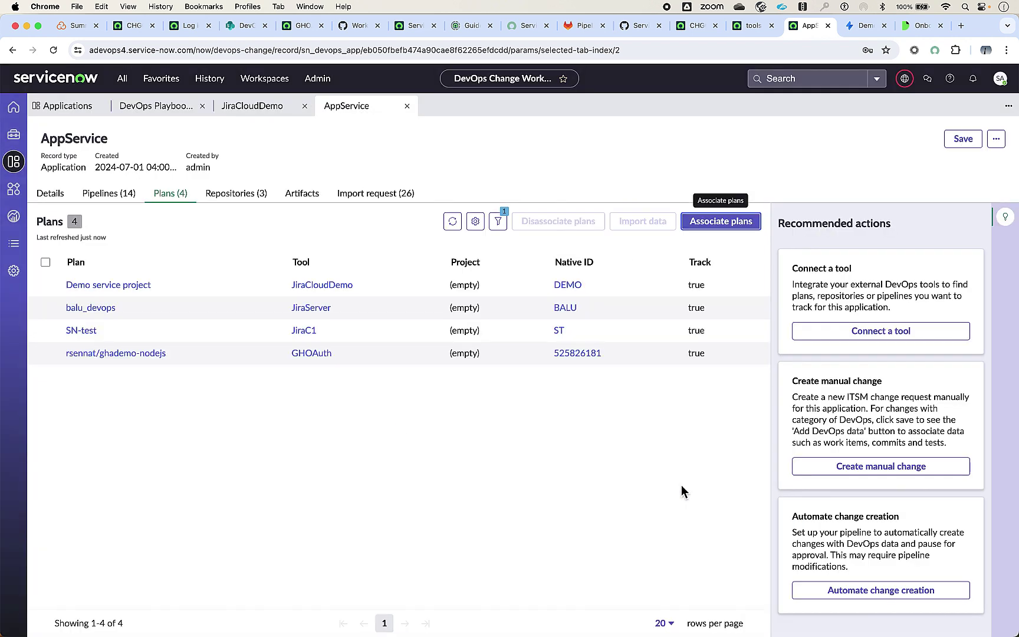
Step: Review AppService's import requests and open the details of the newest request for Demo service project
click(379, 199)
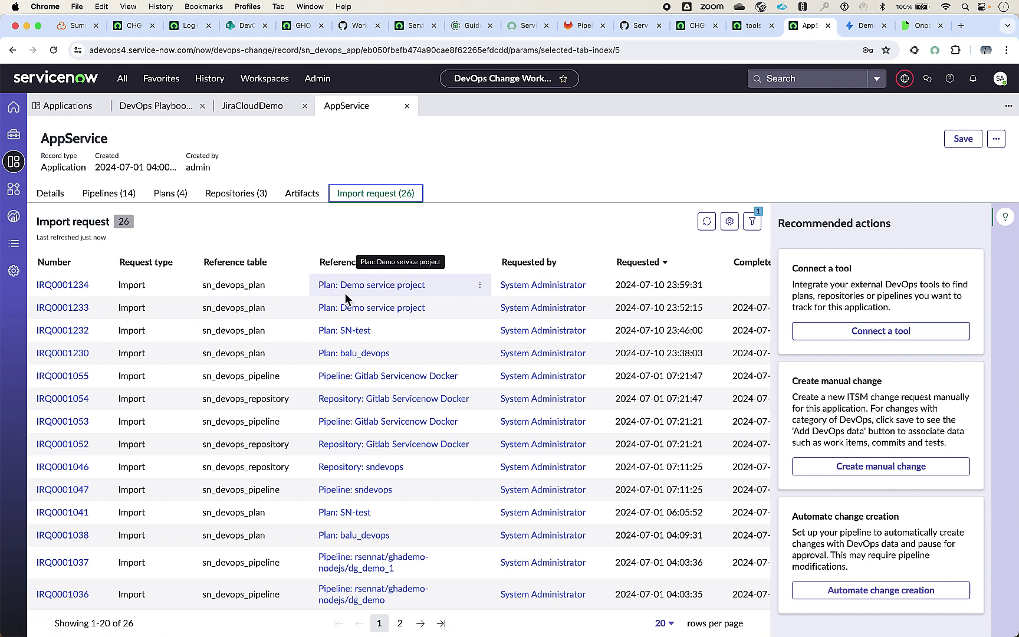
key(Tab)
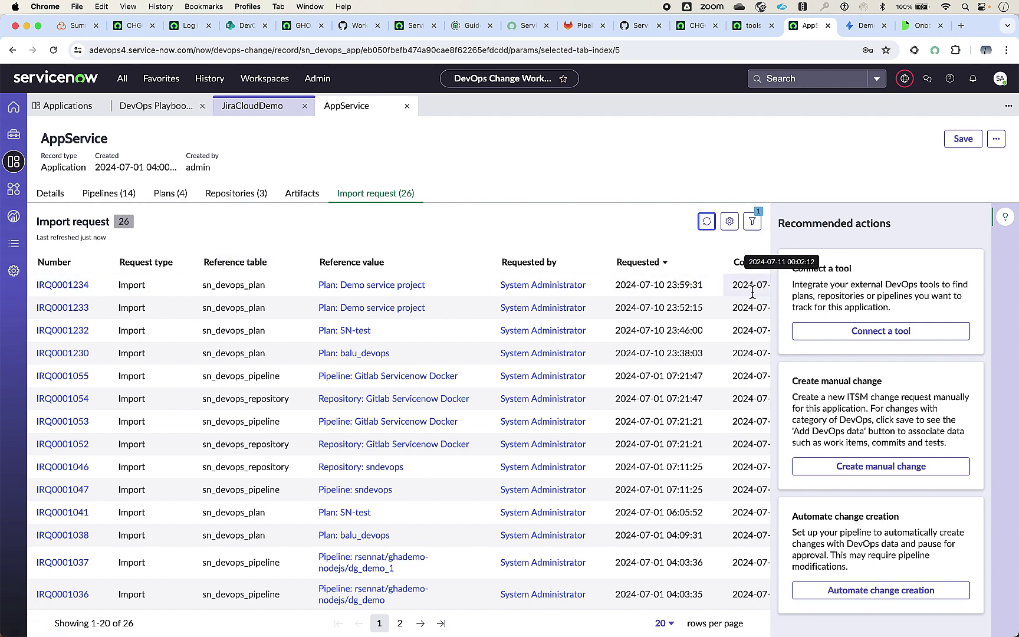
click(62, 285)
click(62, 190)
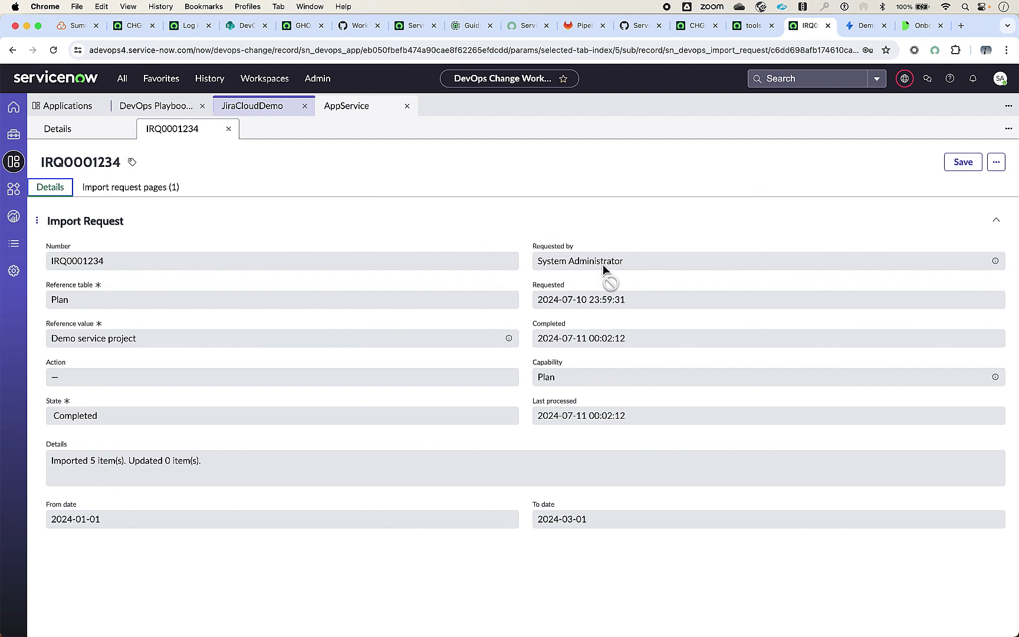
Step: Check the Demo service project issues in Jira, and reopen its plan from AppService in ServiceNow to refresh the work items
click(861, 26)
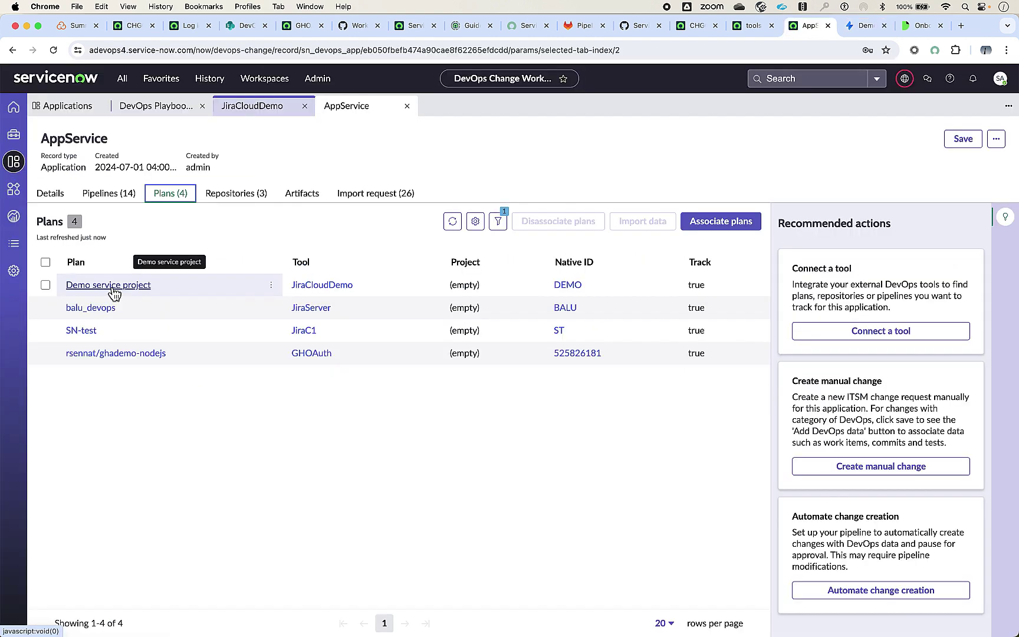
click(113, 289)
click(914, 244)
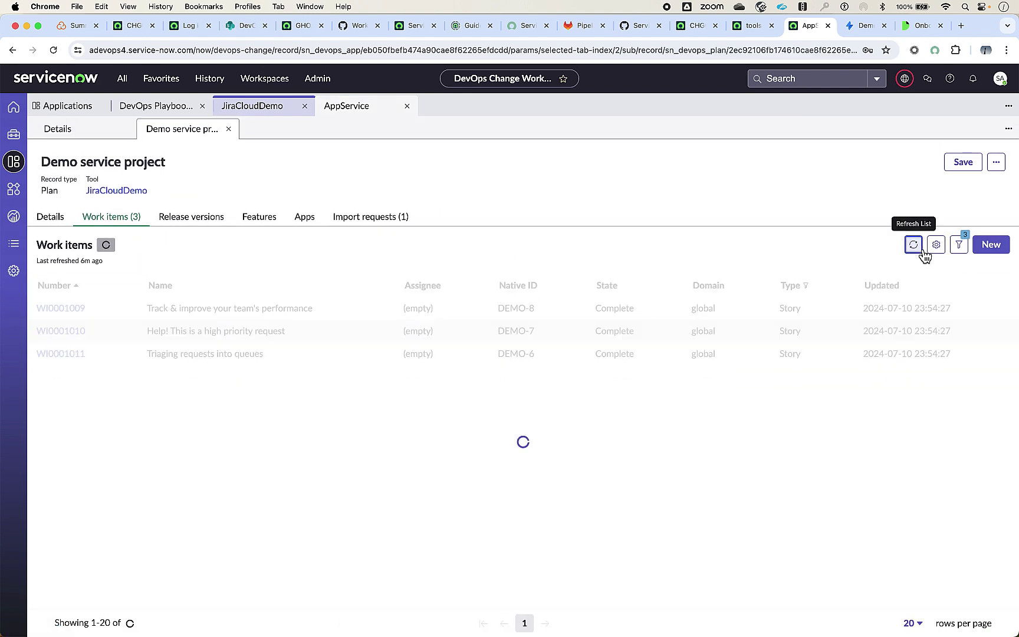